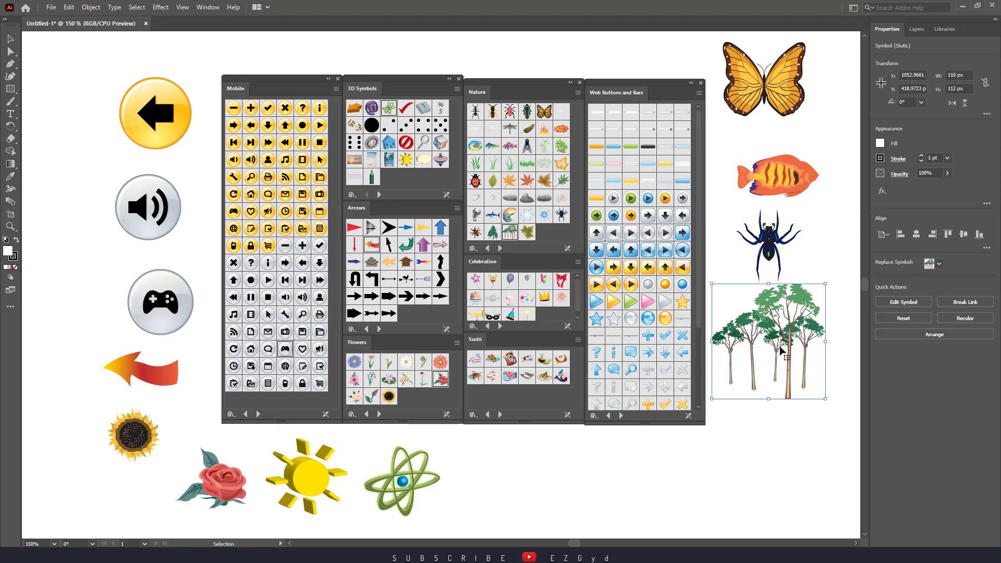
- Move the tree symbol below the library panels and duplicate it to build a row of three tree clusters
{"action": "left_click_drag", "start_coordinate": [785, 359], "coordinate": [626, 499]}
{"action": "left_click", "coordinate": [714, 505]}
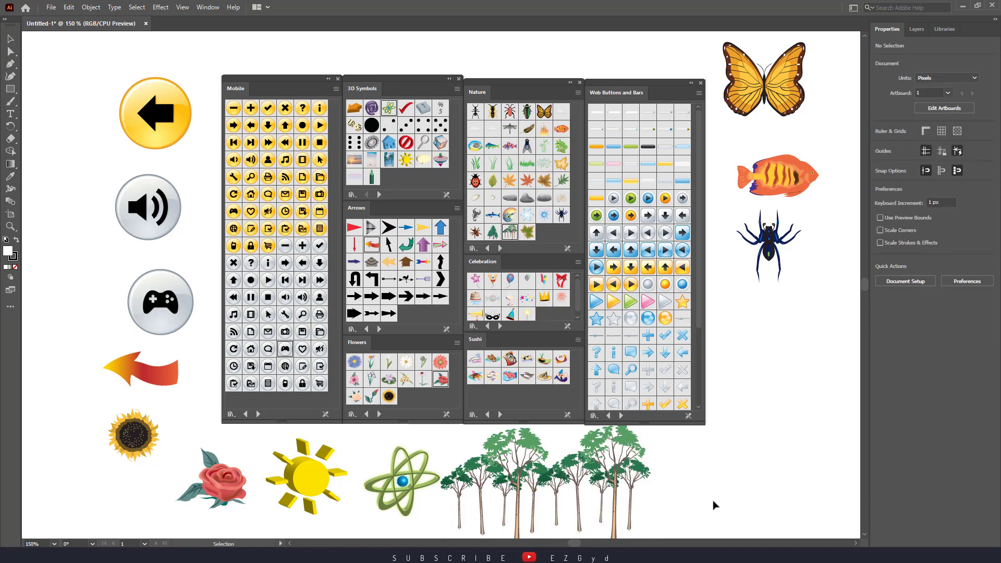
{"action": "double_click", "coordinate": [618, 485]}
{"action": "left_click", "coordinate": [600, 293]}
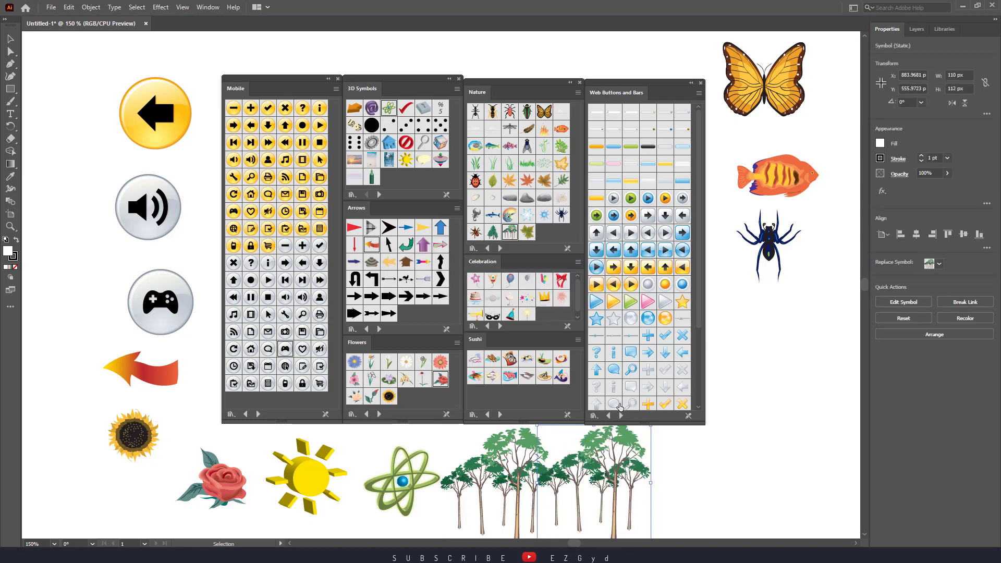
{"action": "left_click_drag", "start_coordinate": [620, 463], "coordinate": [686, 476], "text": "alt"}
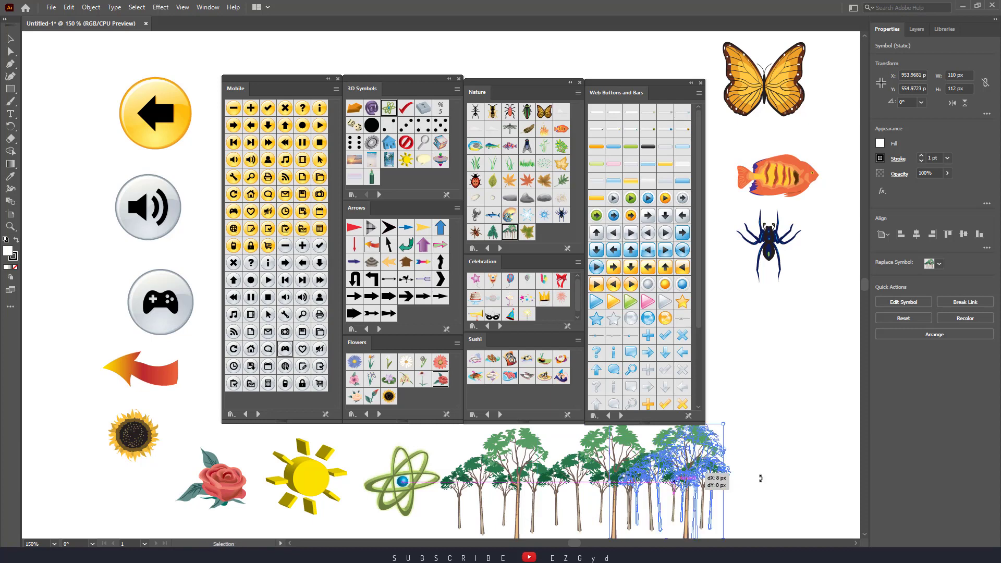
{"action": "left_click", "coordinate": [760, 478]}
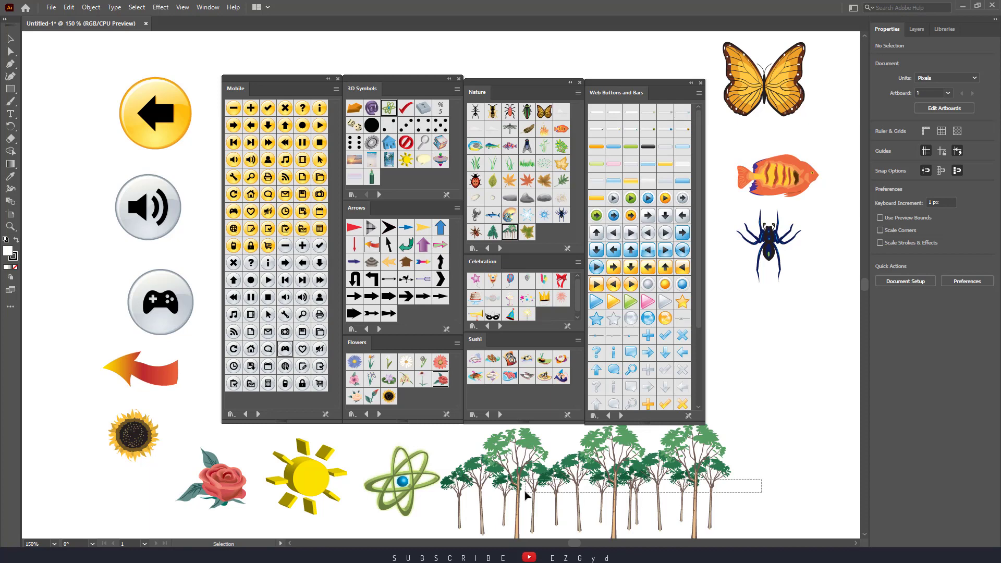
- Place a Grass 4 symbol from the Nature library at the base of the row of trees
{"action": "left_click_drag", "start_coordinate": [525, 492], "coordinate": [521, 492]}
{"action": "left_click", "coordinate": [763, 469]}
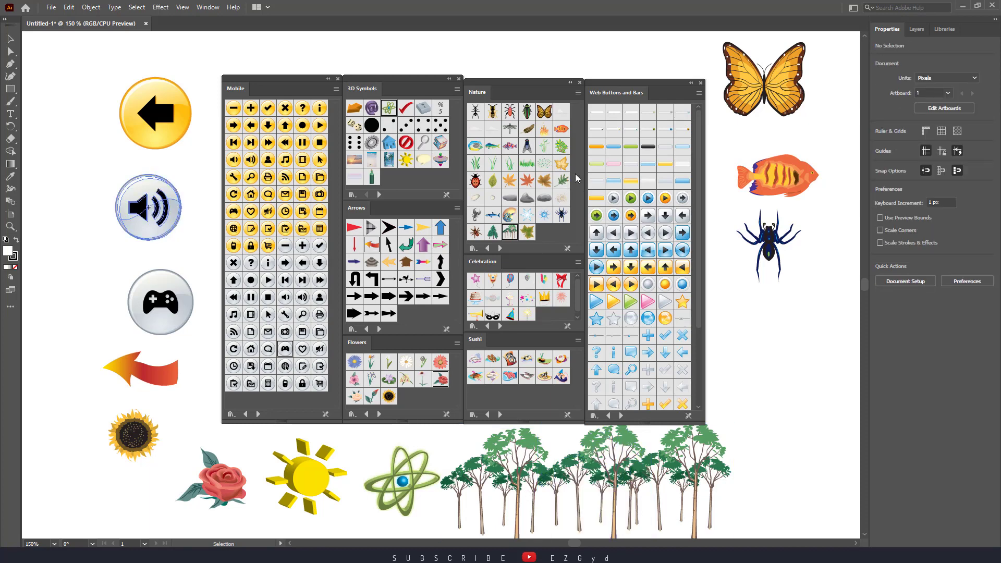
{"action": "left_click_drag", "start_coordinate": [526, 170], "coordinate": [524, 443]}
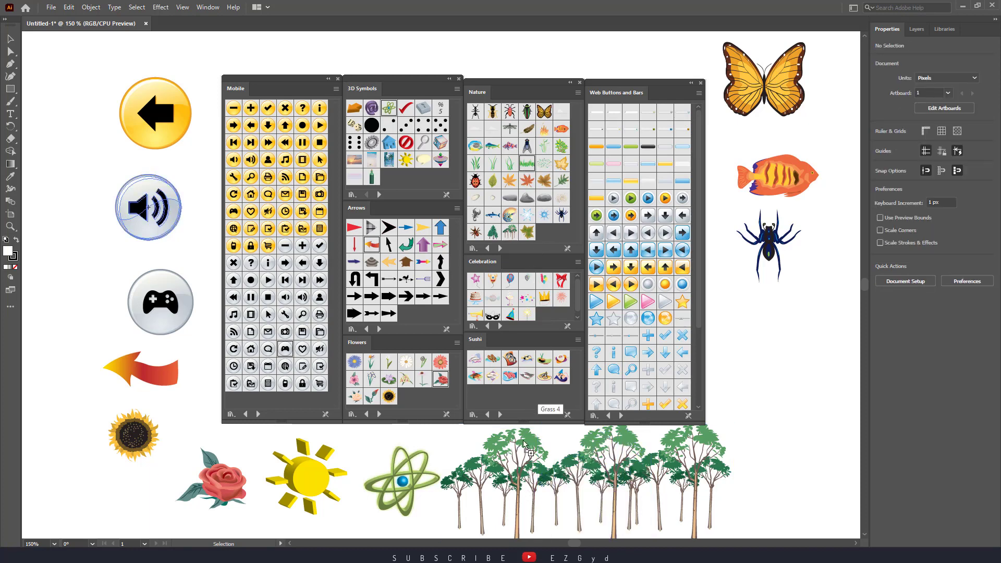
{"action": "left_click_drag", "start_coordinate": [564, 521], "coordinate": [542, 535]}
{"action": "left_click", "coordinate": [827, 524]}
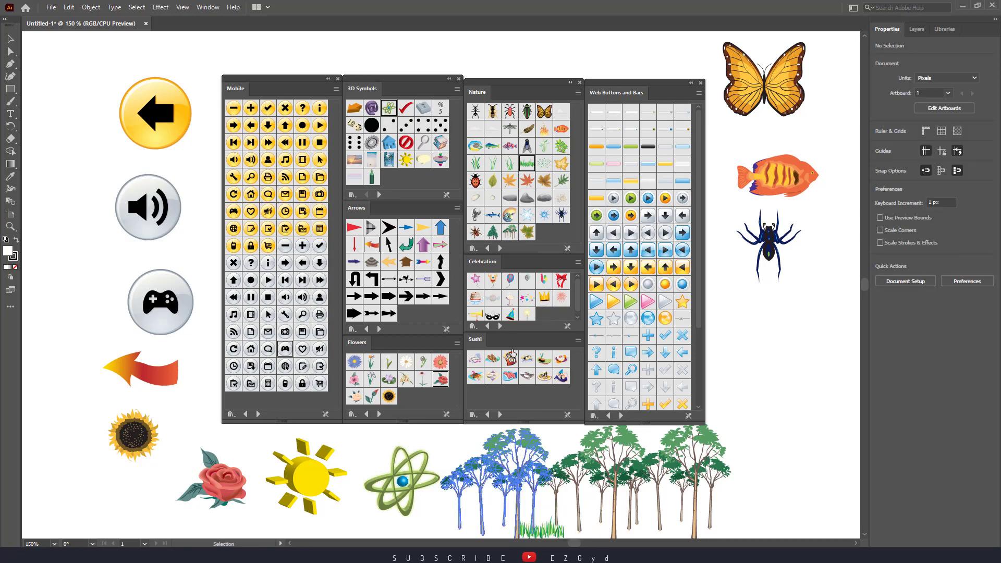
- Close the Mobile and 3D Symbols panel groups and delete the eight button, arrow, flower, sun and atom symbols around them
{"action": "left_click", "coordinate": [459, 79]}
{"action": "left_click", "coordinate": [338, 79]}
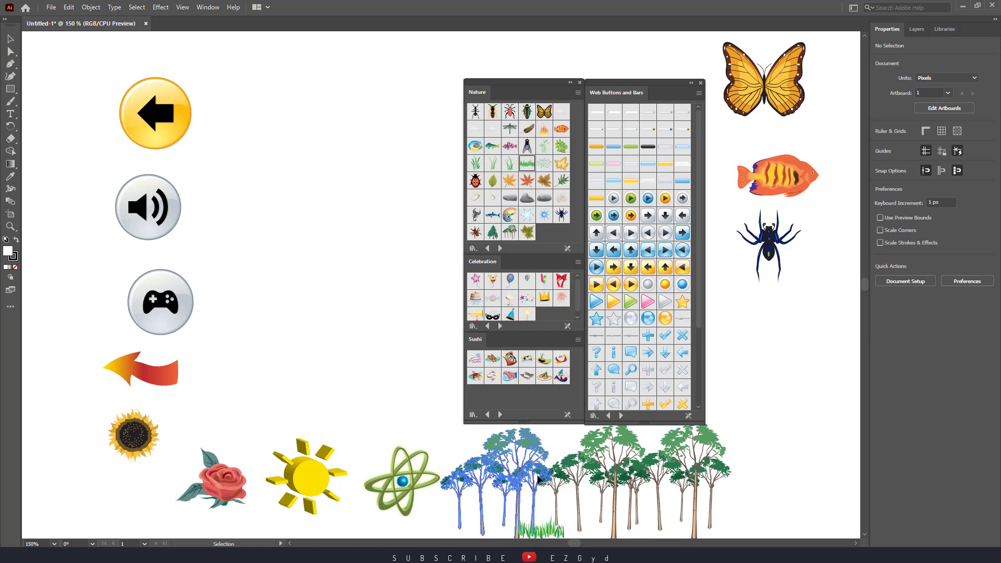
{"action": "left_click", "coordinate": [493, 497]}
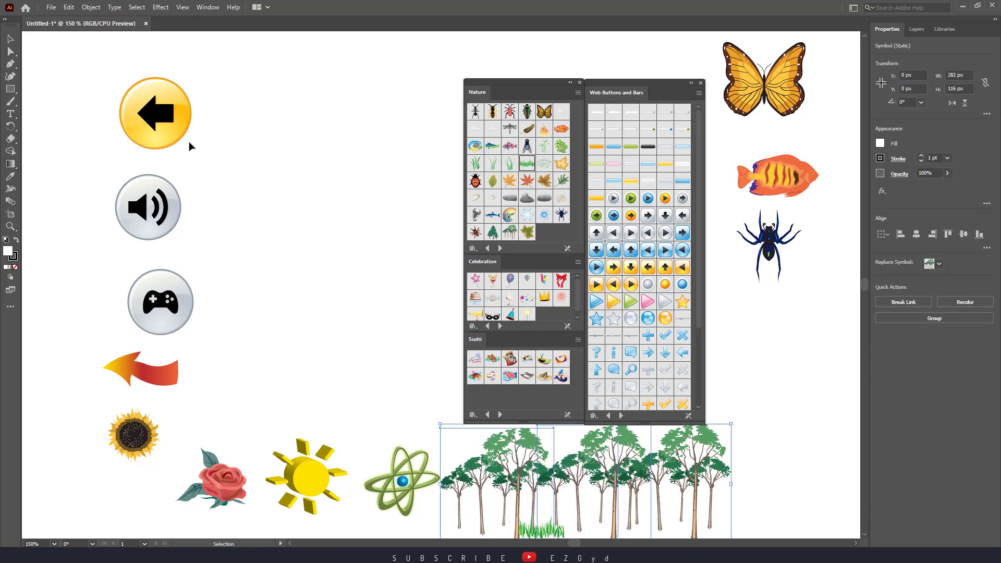
{"action": "left_click_drag", "start_coordinate": [80, 78], "coordinate": [401, 513]}
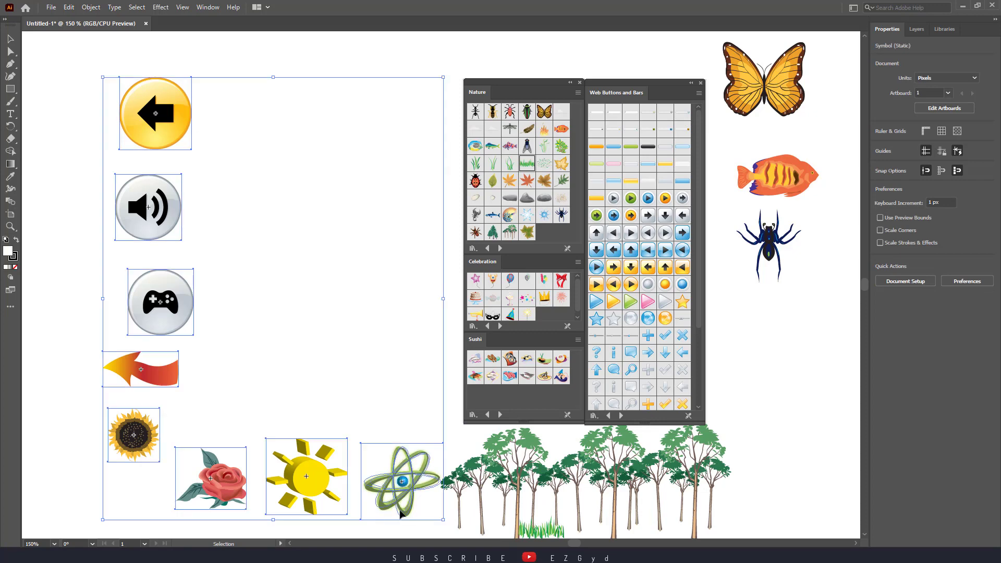
{"action": "key", "text": "Delete"}
- Move the three tree clusters together into the empty area beside the Nature library, leaving blank space above them
{"action": "left_click_drag", "start_coordinate": [768, 465], "coordinate": [397, 505]}
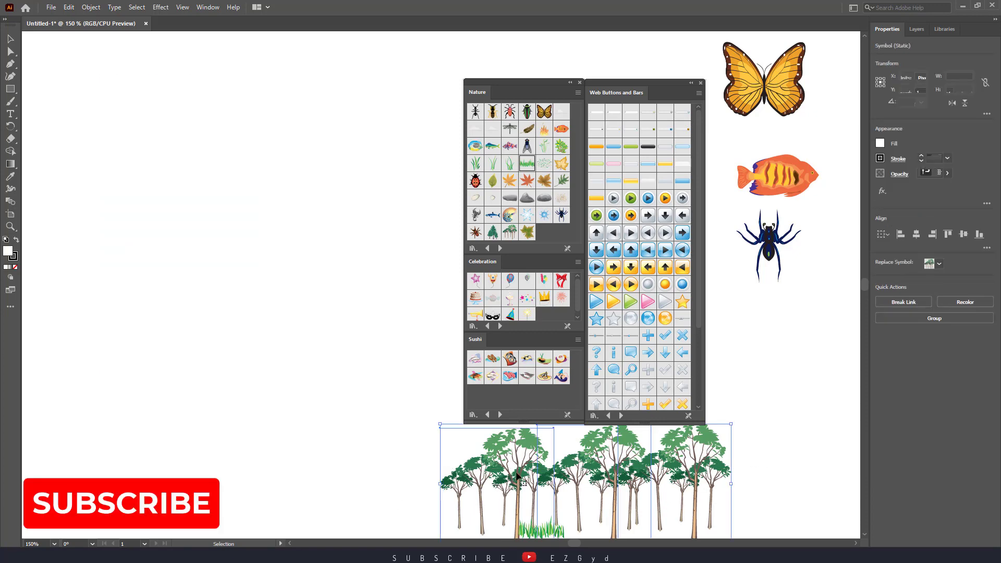
{"action": "left_click_drag", "start_coordinate": [422, 428], "coordinate": [156, 128]}
{"action": "left_click", "coordinate": [230, 235]}
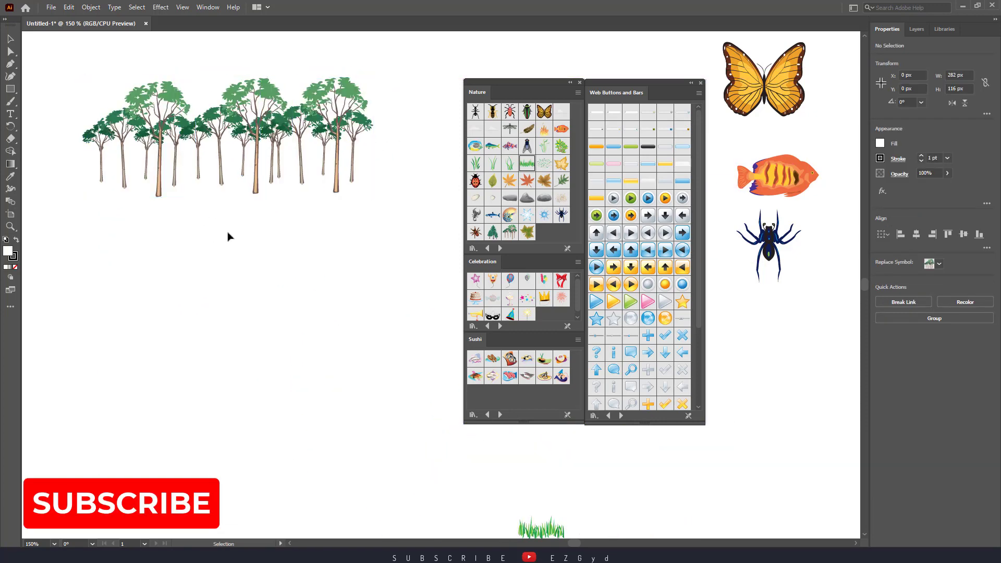
{"action": "left_click_drag", "start_coordinate": [78, 103], "coordinate": [470, 137]}
{"action": "left_click_drag", "start_coordinate": [303, 126], "coordinate": [303, 221]}
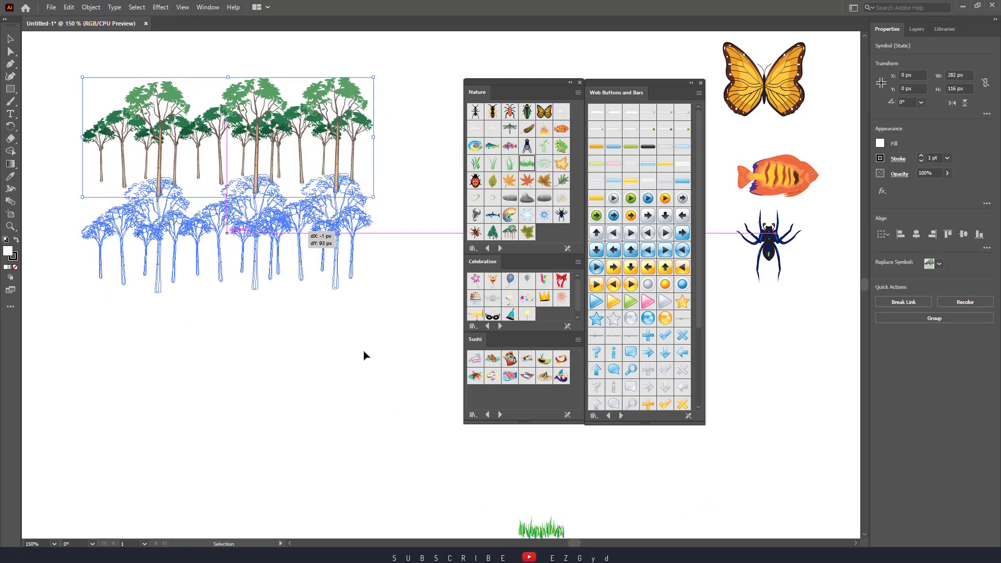
{"action": "left_click", "coordinate": [364, 353]}
- Move the grass symbol to the base of the leftmost trees and duplicate it into a strip of overlapping patches
{"action": "left_click_drag", "start_coordinate": [546, 535], "coordinate": [115, 281]}
{"action": "left_click", "coordinate": [111, 290]}
{"action": "left_click_drag", "start_coordinate": [115, 281], "coordinate": [199, 302]}
{"action": "left_click", "coordinate": [181, 346]}
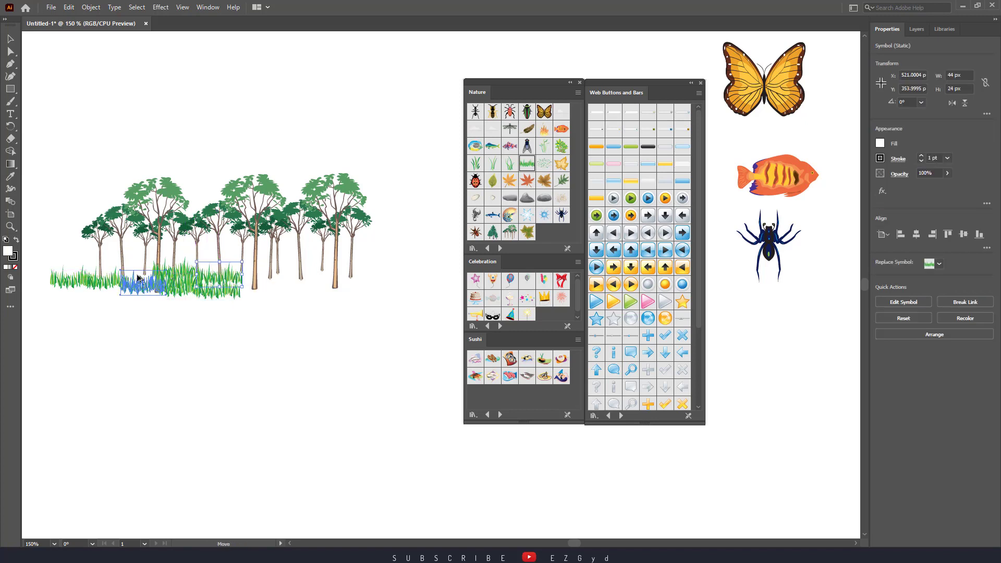
{"action": "left_click_drag", "start_coordinate": [137, 276], "coordinate": [114, 272]}
{"action": "left_click", "coordinate": [125, 358]}
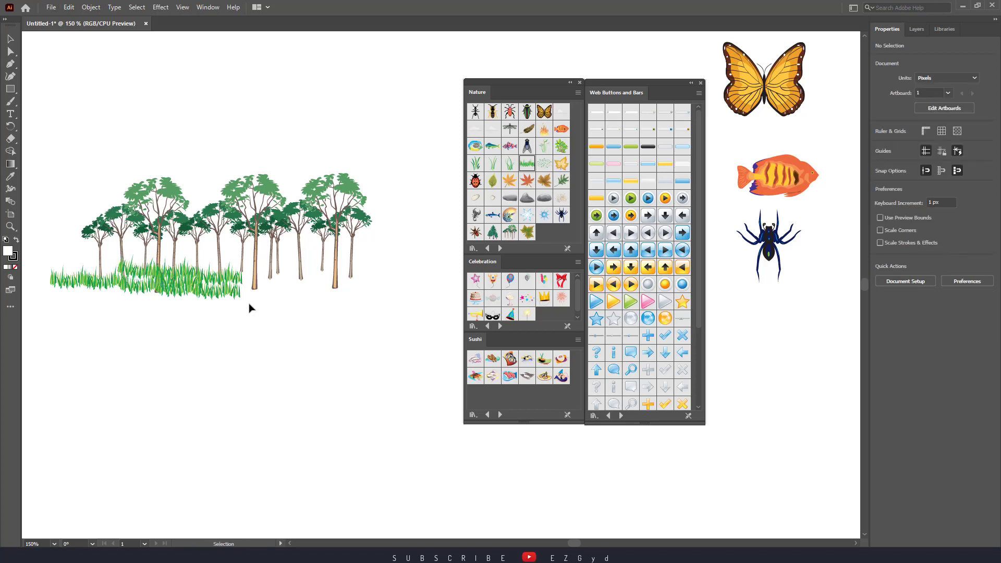
- Duplicate the selected grass patches without the trees and extend the strip beneath the remaining tree trunks
{"action": "left_click_drag", "start_coordinate": [78, 279], "coordinate": [76, 281]}
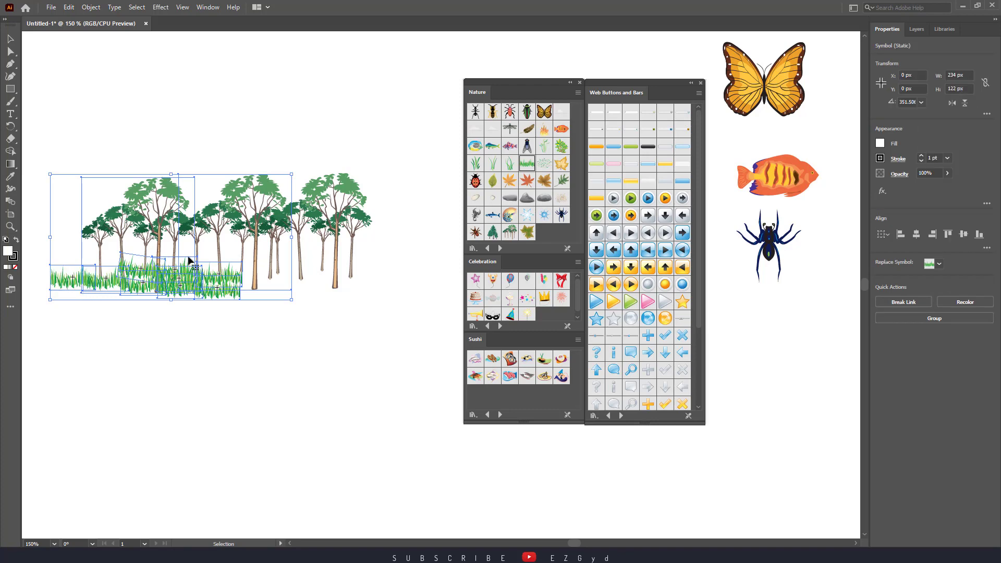
{"action": "left_click", "coordinate": [255, 230], "text": "shift"}
{"action": "left_click", "coordinate": [146, 225], "text": "shift"}
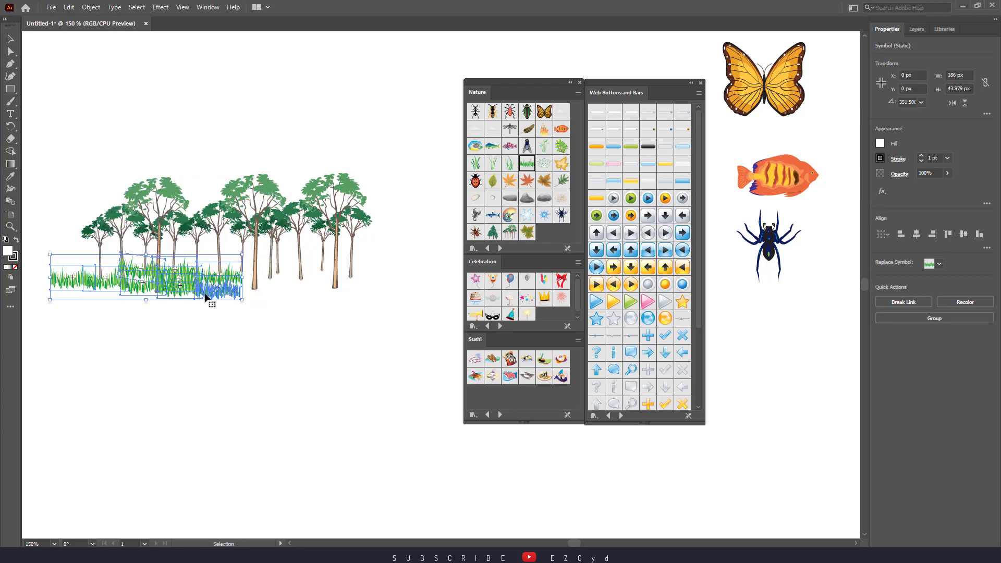
{"action": "left_click_drag", "start_coordinate": [218, 300], "coordinate": [320, 292]}
{"action": "left_click", "coordinate": [305, 416]}
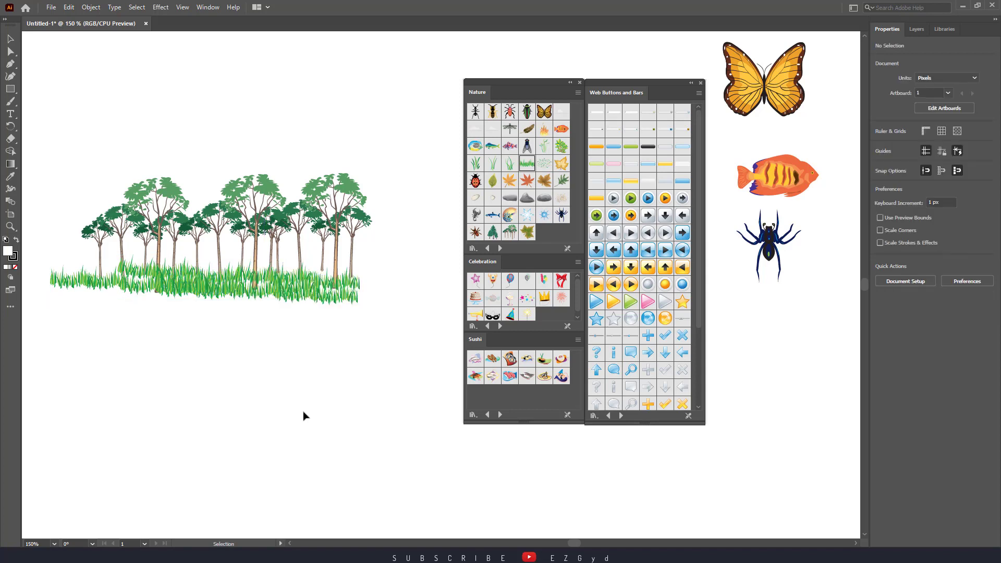
{"action": "left_click_drag", "start_coordinate": [33, 151], "coordinate": [364, 330]}
{"action": "left_click", "coordinate": [384, 497]}
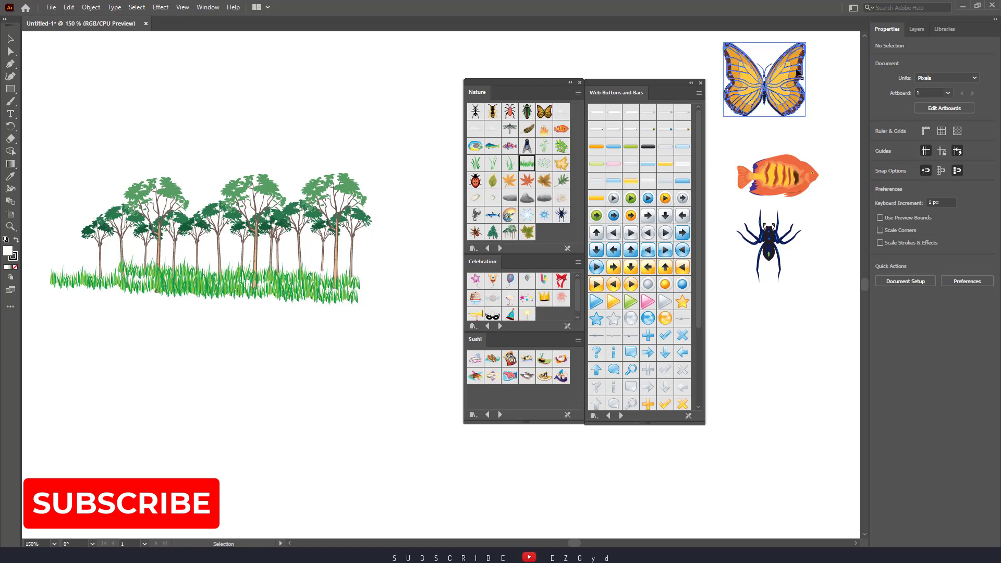
- Move the butterfly above the trees, rotate it 12.5° and shrink it to about 12 × 11 px
{"action": "left_click_drag", "start_coordinate": [790, 112], "coordinate": [213, 176]}
{"action": "left_click", "coordinate": [316, 393]}
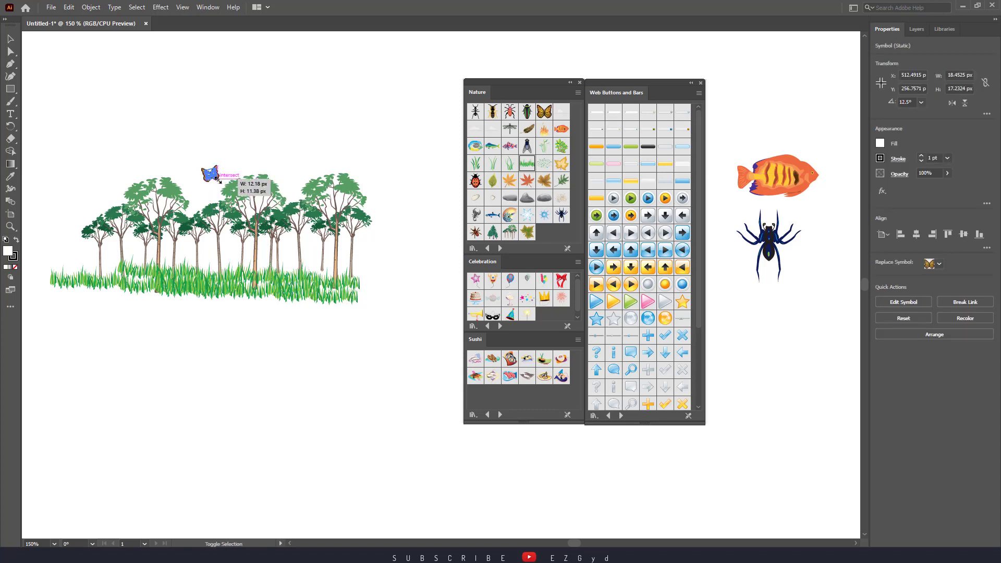
{"action": "left_click", "coordinate": [224, 375]}
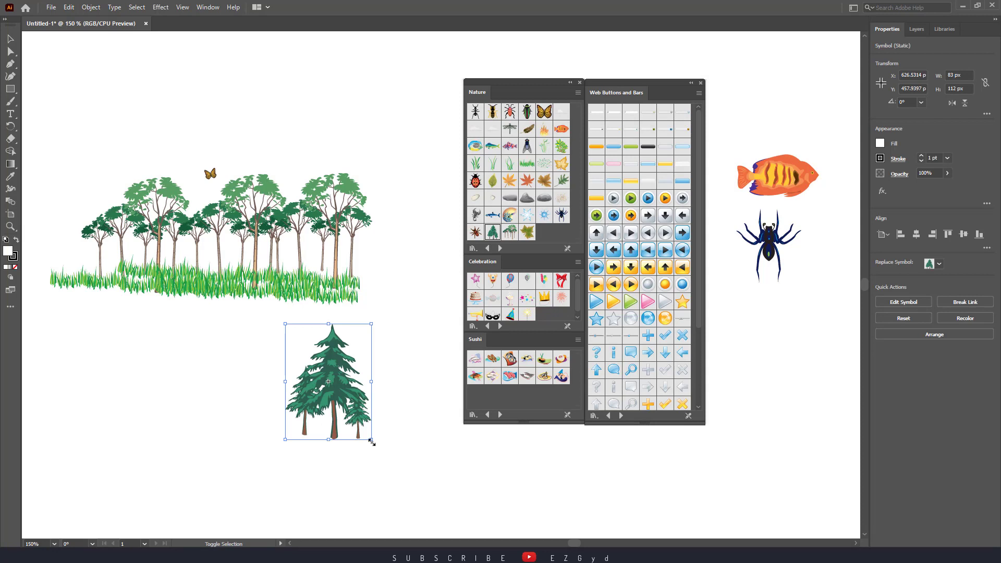
- Enlarge the pine tree symbol slightly and place a snowflake symbol from the Nature library beside it, below the grass
{"action": "left_click_drag", "start_coordinate": [371, 441], "coordinate": [413, 476]}
{"action": "left_click", "coordinate": [454, 500]}
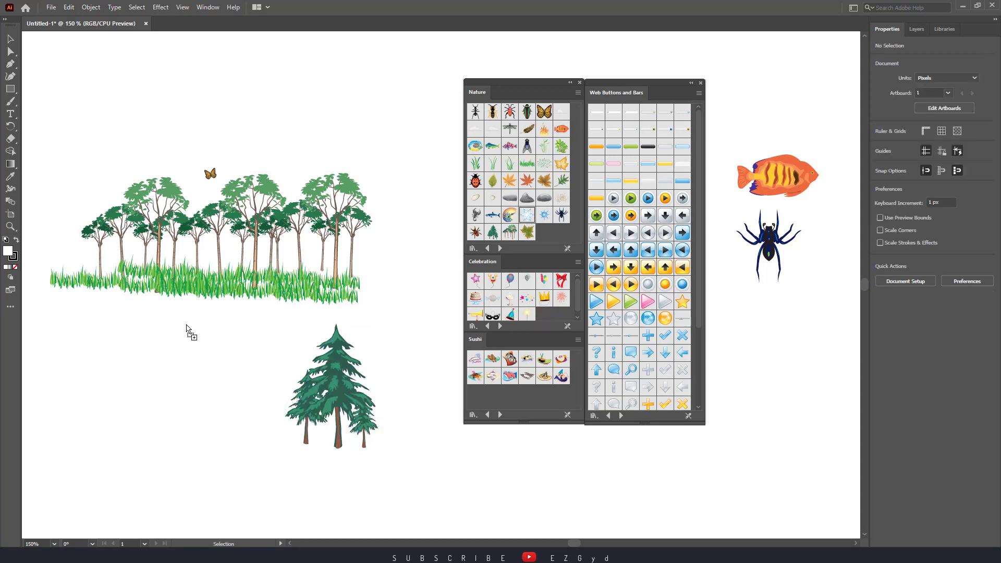
{"action": "left_click_drag", "start_coordinate": [186, 325], "coordinate": [216, 362]}
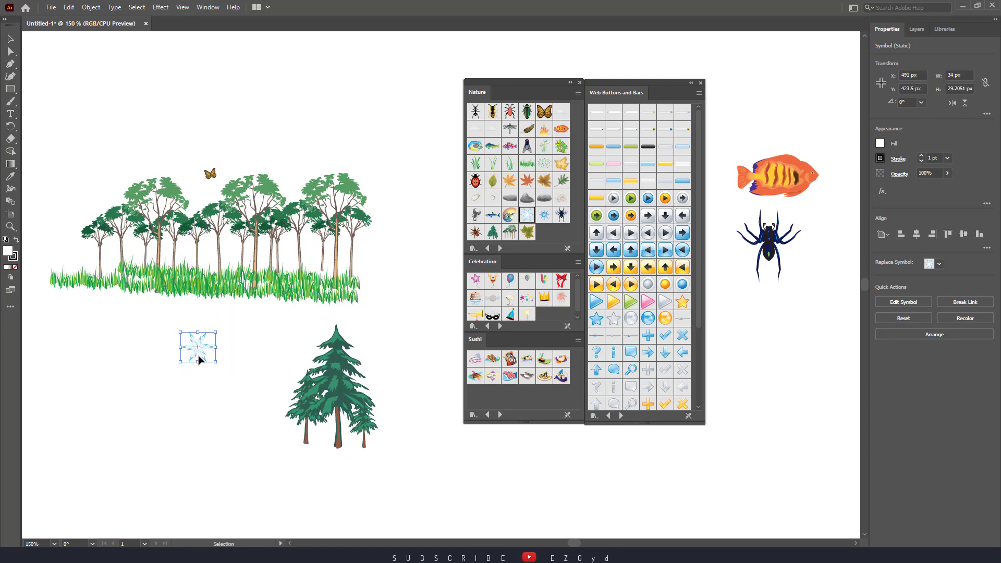
- Duplicate the pine tree symbol into a forest of six overlapping copies below the grass
{"action": "left_click_drag", "start_coordinate": [337, 400], "coordinate": [149, 476]}
{"action": "left_click", "coordinate": [379, 473]}
{"action": "left_click", "coordinate": [453, 512]}
{"action": "left_click", "coordinate": [415, 485]}
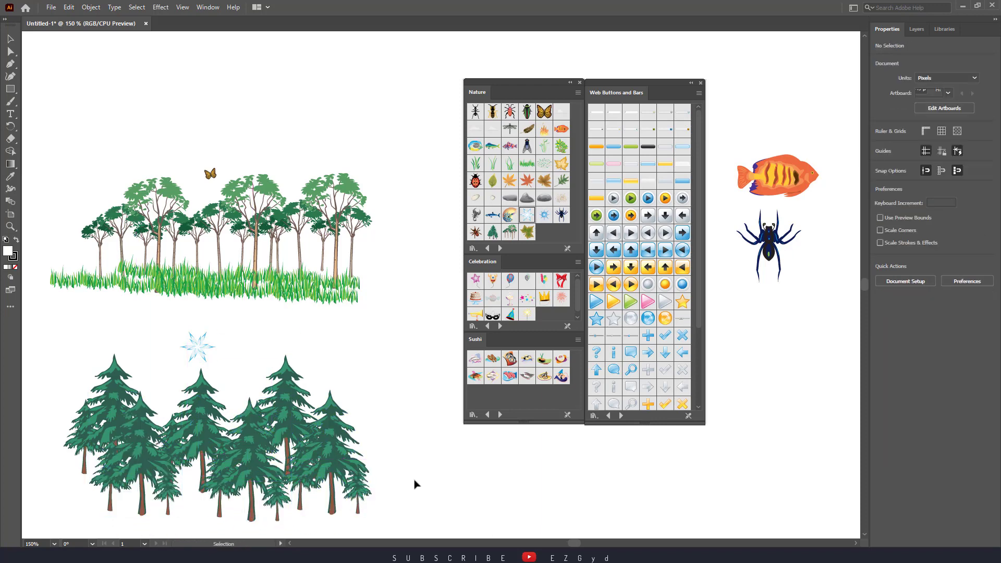
- Shrink the snowflake to about 12 × 10 px and position it above the leftmost pine tree
{"action": "left_click", "coordinate": [204, 350]}
{"action": "left_click_drag", "start_coordinate": [211, 358], "coordinate": [134, 349]}
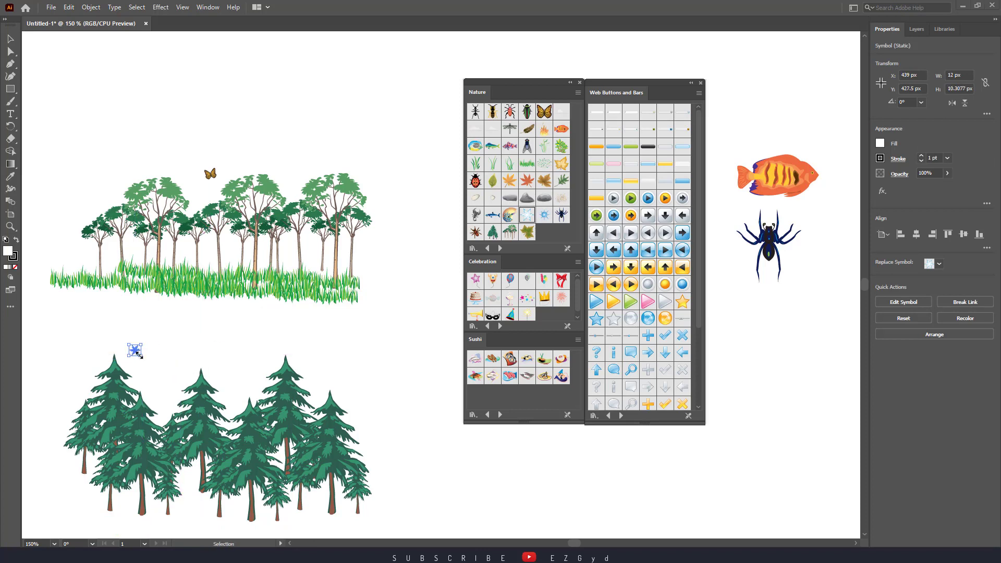
{"action": "key", "text": "super"}
{"action": "key", "text": "super"}
{"action": "left_click", "coordinate": [380, 402]}
- Duplicate the small snowflake slightly to its lower right
{"action": "left_click_drag", "start_coordinate": [136, 352], "coordinate": [153, 358]}
{"action": "left_click_drag", "start_coordinate": [152, 359], "coordinate": [165, 368]}
{"action": "left_click", "coordinate": [224, 356]}
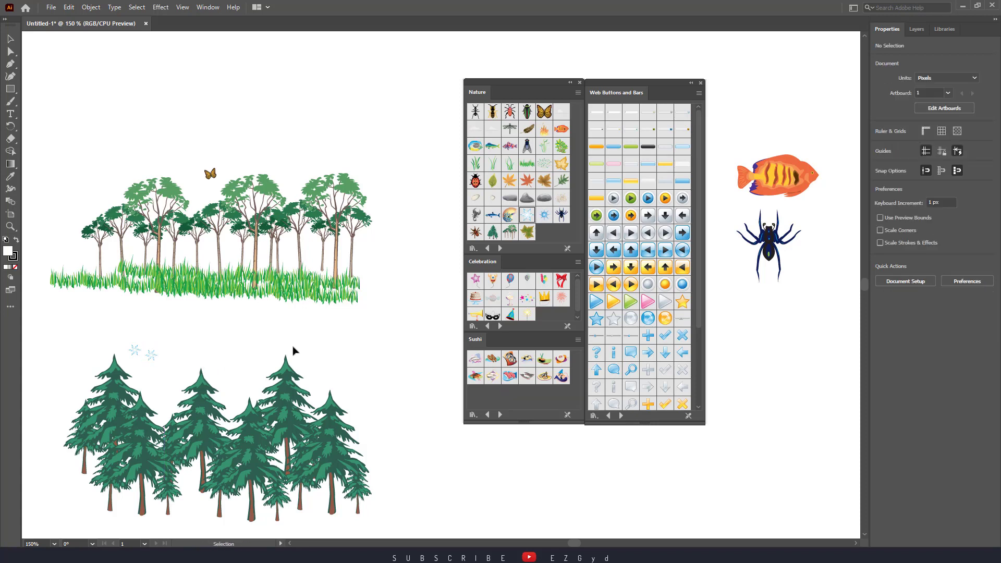
- Duplicate the pair of snowflakes to form a row of four above the pine forest
{"action": "left_click_drag", "start_coordinate": [144, 356], "coordinate": [167, 367]}
{"action": "left_click", "coordinate": [147, 356]}
{"action": "left_click_drag", "start_coordinate": [119, 332], "coordinate": [177, 370]}
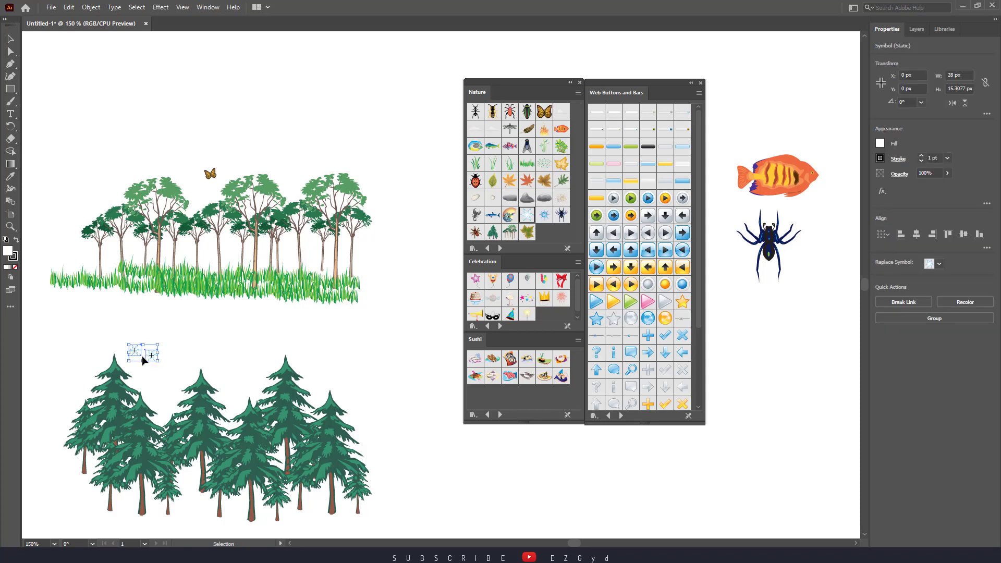
{"action": "left_click_drag", "start_coordinate": [191, 369], "coordinate": [191, 368]}
{"action": "left_click", "coordinate": [188, 366]}
{"action": "left_click_drag", "start_coordinate": [129, 335], "coordinate": [204, 357]}
{"action": "left_click", "coordinate": [153, 355]}
{"action": "left_click", "coordinate": [264, 349]}
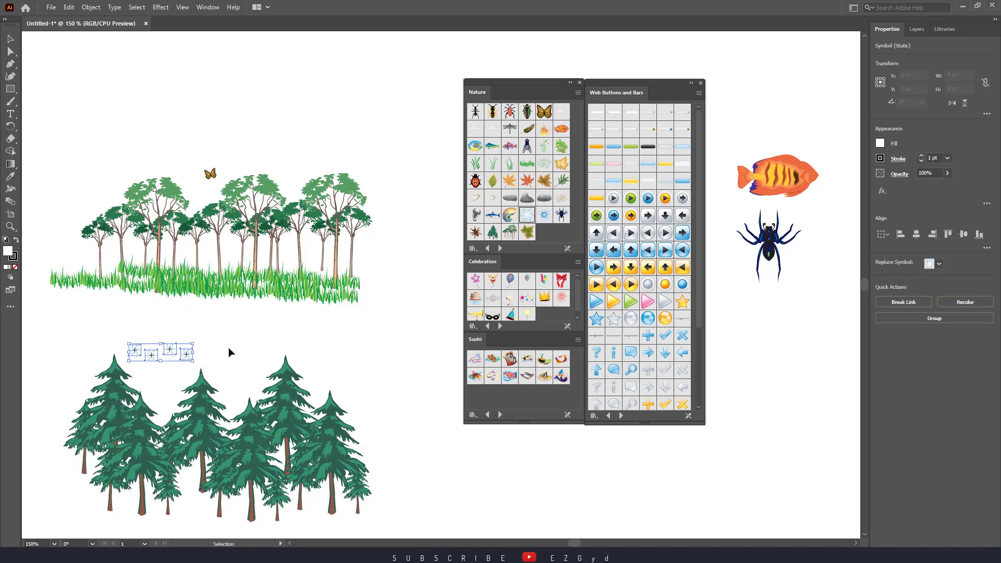
{"action": "left_click", "coordinate": [229, 348]}
- Place a Confetti symbol from the Celebration library and move it above the butterfly
{"action": "left_click_drag", "start_coordinate": [518, 299], "coordinate": [404, 327]}
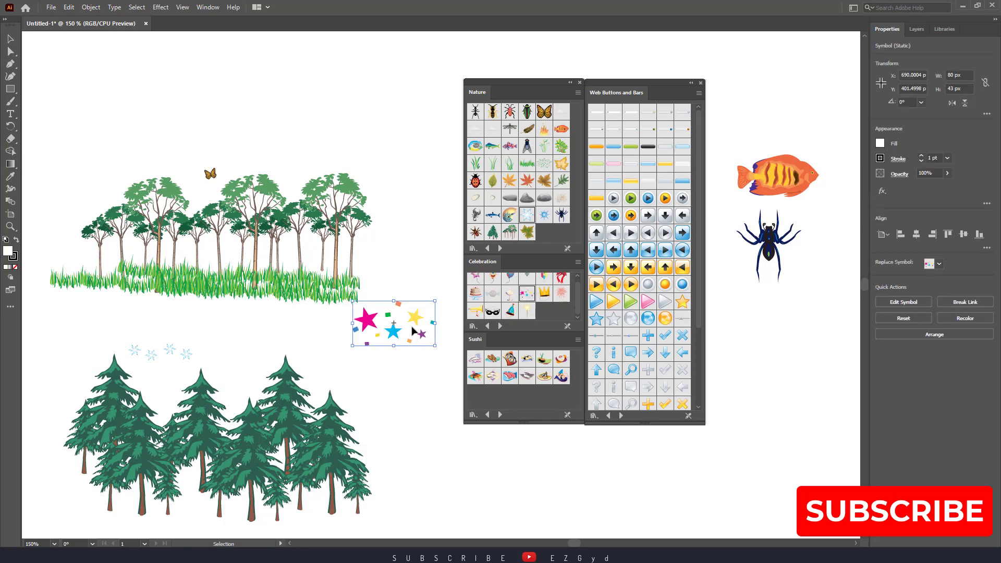
{"action": "left_click_drag", "start_coordinate": [412, 327], "coordinate": [232, 137]}
{"action": "left_click", "coordinate": [401, 326]}
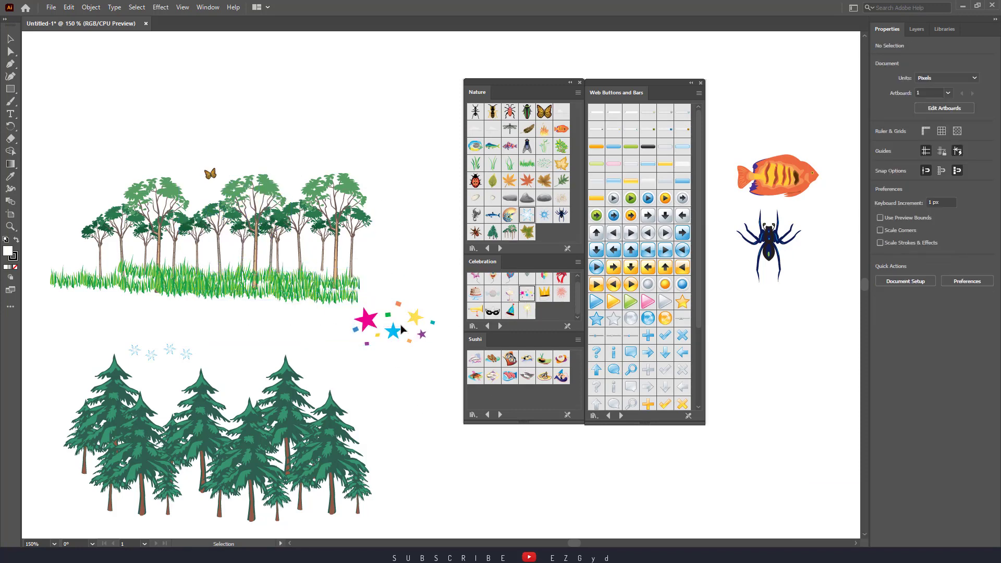
{"action": "left_click_drag", "start_coordinate": [410, 325], "coordinate": [271, 122]}
{"action": "left_click", "coordinate": [282, 125]}
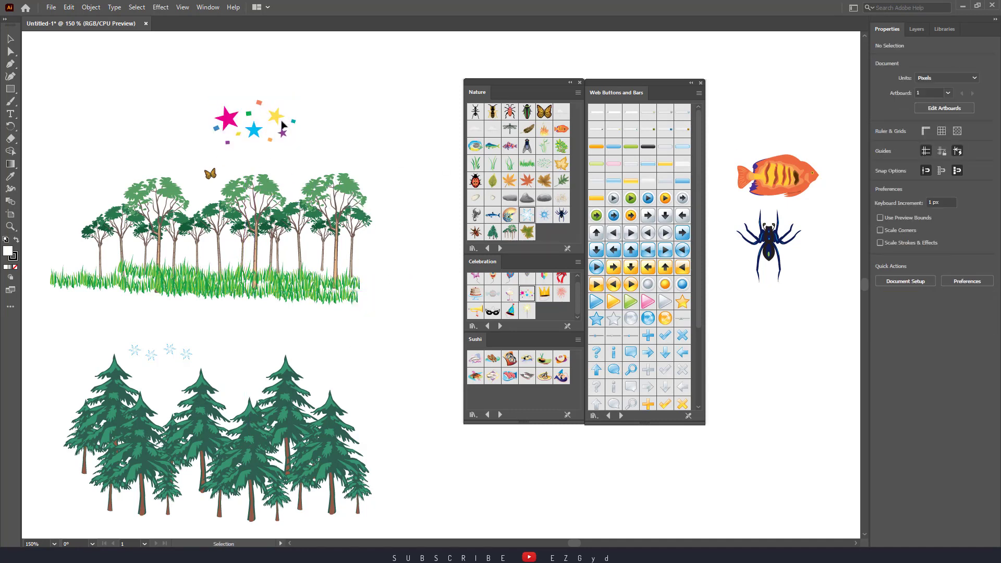
- Open the Confetti symbol's definition for editing and fill all its stars and squares with yellow
{"action": "double_click", "coordinate": [275, 123]}
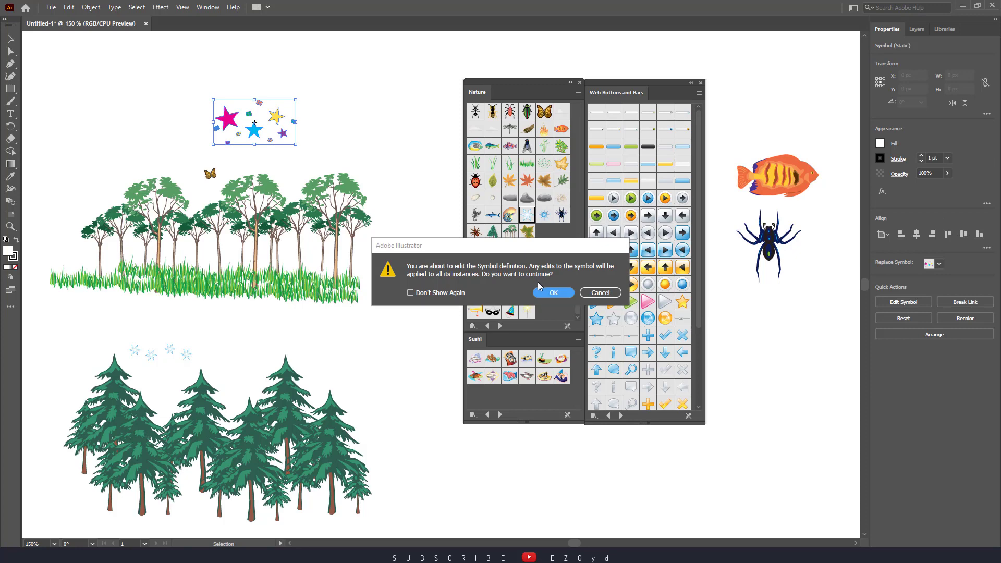
{"action": "left_click", "coordinate": [546, 293]}
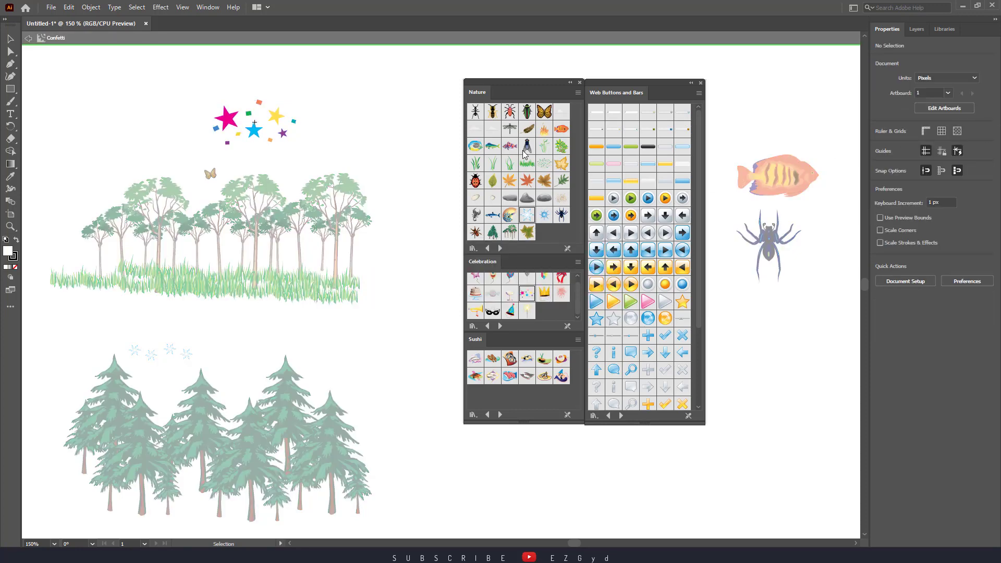
{"action": "left_click_drag", "start_coordinate": [243, 120], "coordinate": [297, 146]}
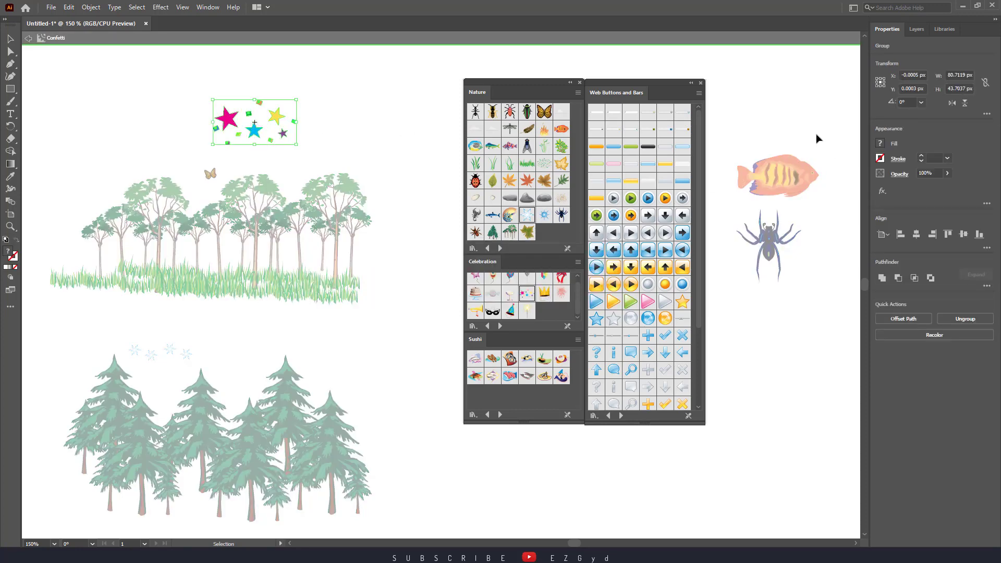
{"action": "left_click", "coordinate": [880, 144]}
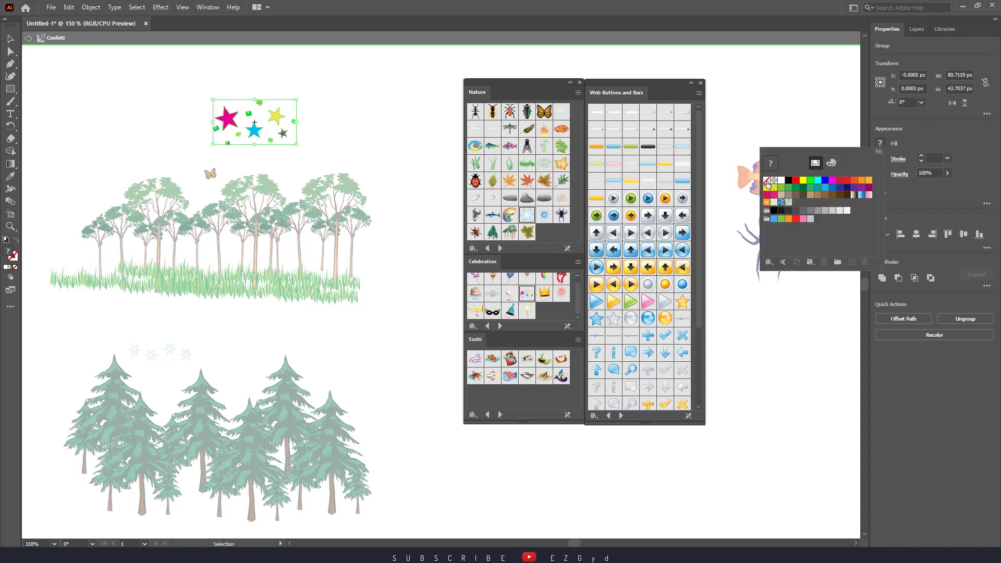
{"action": "left_click", "coordinate": [803, 182]}
{"action": "left_click", "coordinate": [808, 329]}
{"action": "left_click", "coordinate": [808, 329]}
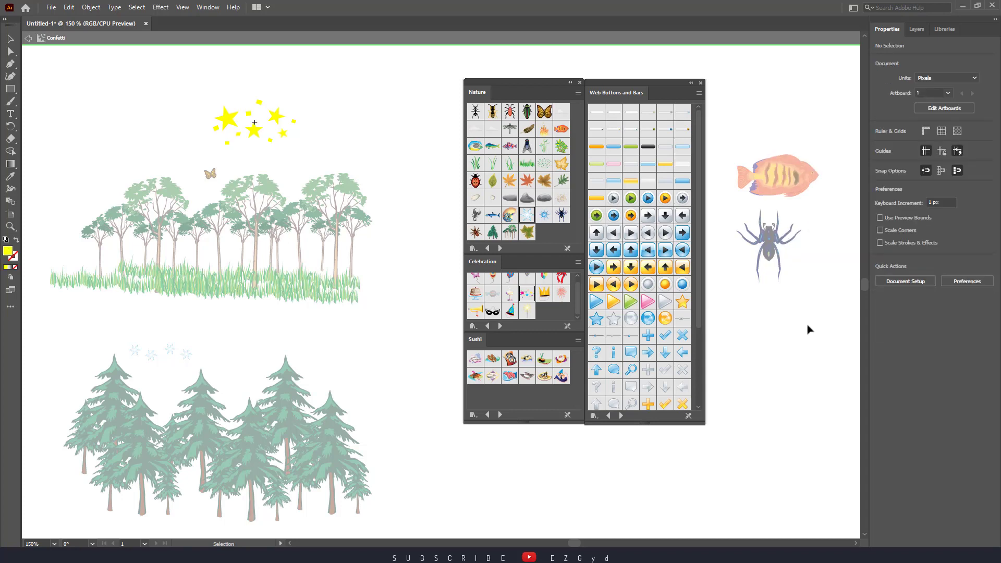
- Try cyan and black fills on the confetti group, settle on light green, and exit symbol editing
{"action": "left_click", "coordinate": [281, 139]}
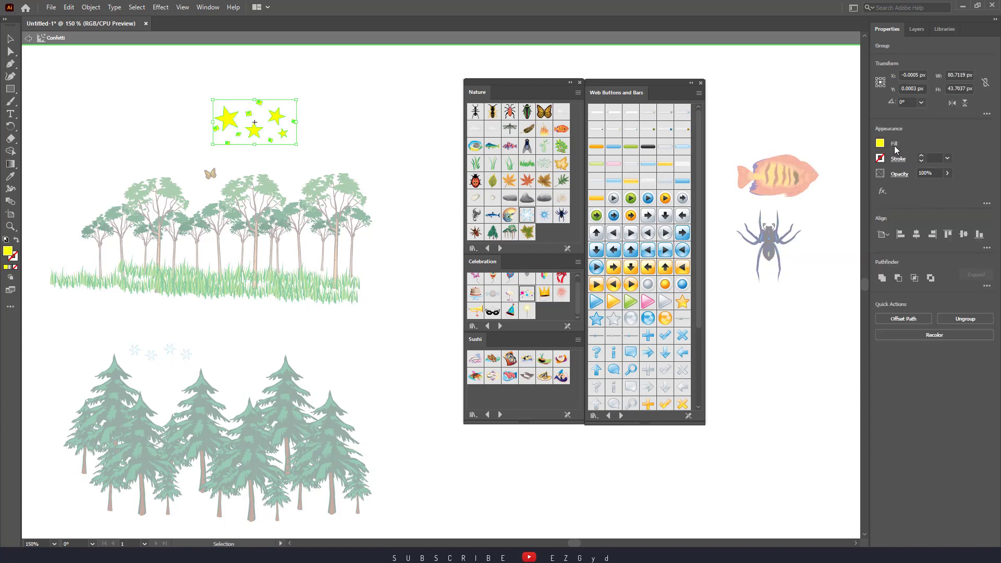
{"action": "left_click", "coordinate": [880, 144]}
{"action": "left_click", "coordinate": [817, 181]}
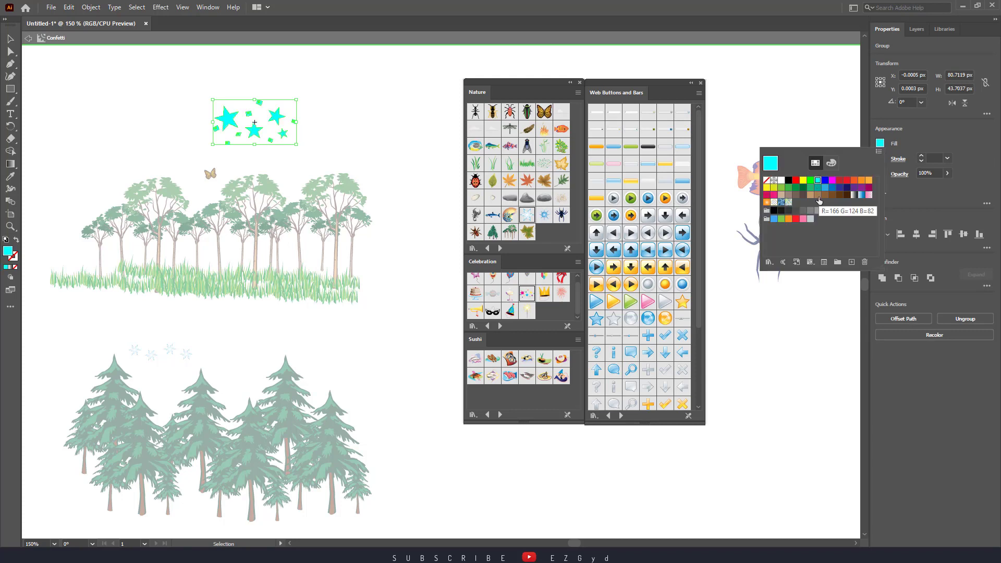
{"action": "left_click", "coordinate": [782, 181]}
{"action": "left_click", "coordinate": [788, 180]}
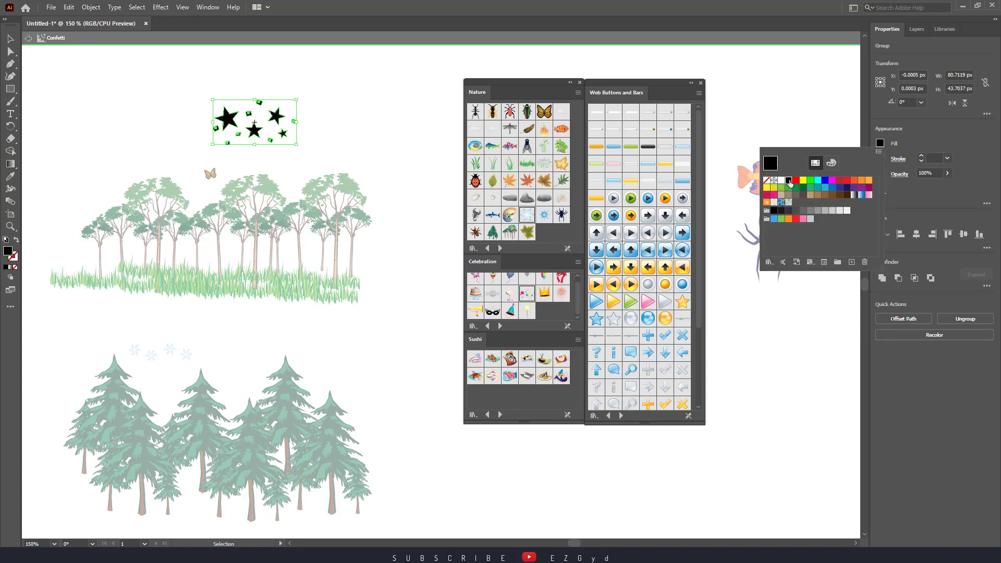
{"action": "left_click", "coordinate": [781, 188]}
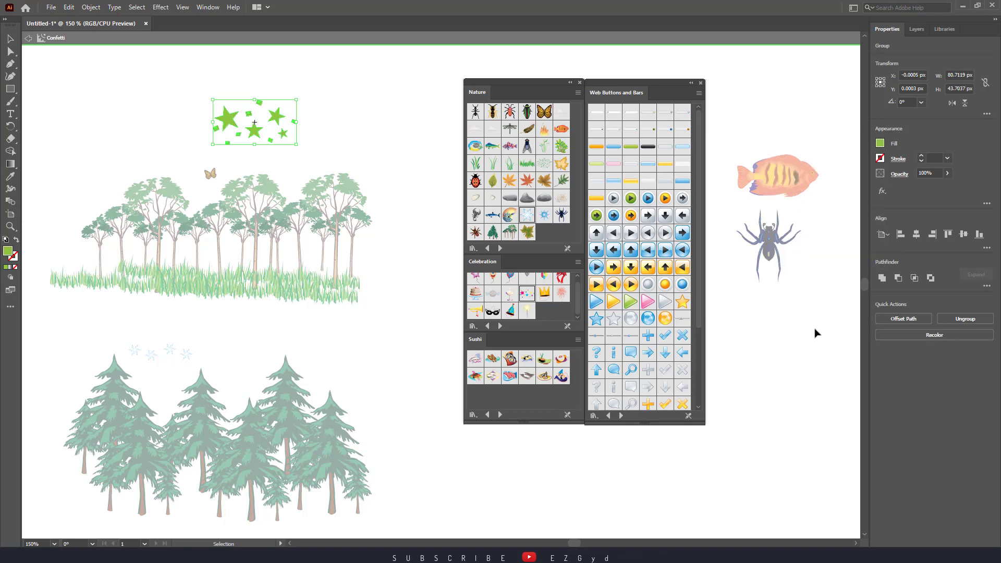
{"action": "left_click", "coordinate": [816, 335]}
{"action": "double_click", "coordinate": [801, 355]}
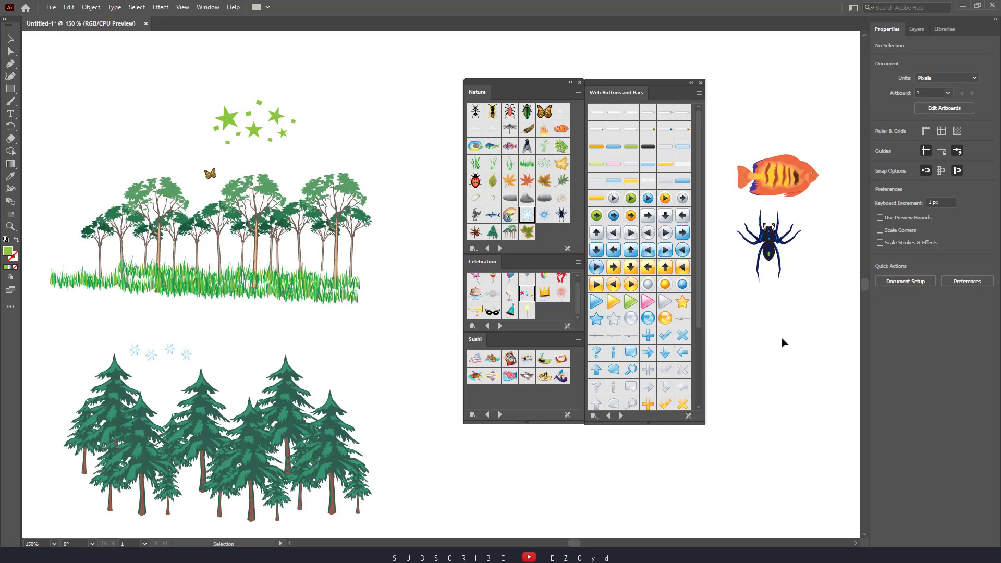
- Delete the confetti instance and place the last Sushi library symbol above the forest's right end, without editing its definition
{"action": "left_click", "coordinate": [254, 121]}
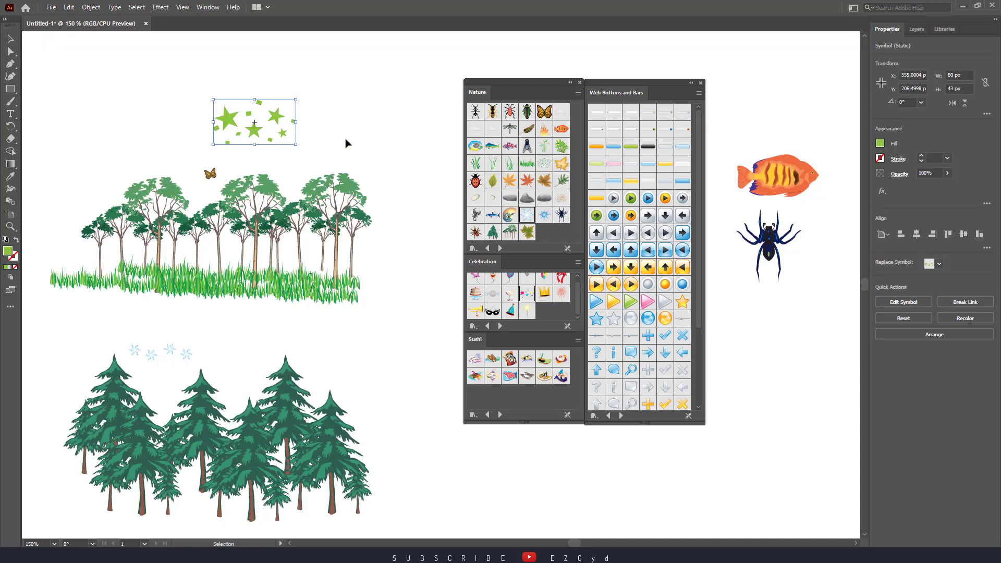
{"action": "key", "text": "Delete"}
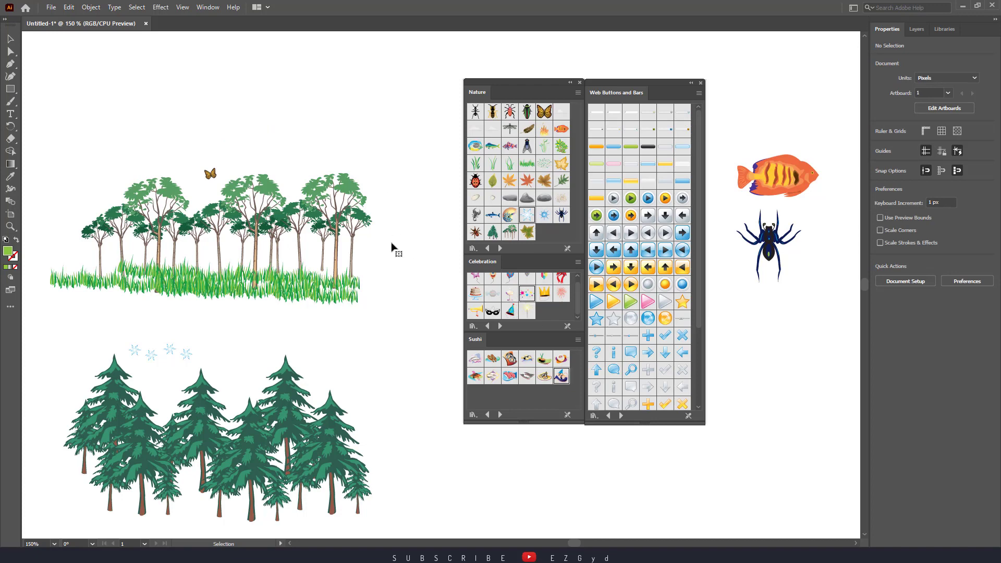
{"action": "left_click_drag", "start_coordinate": [392, 246], "coordinate": [393, 250]}
{"action": "double_click", "coordinate": [387, 140]}
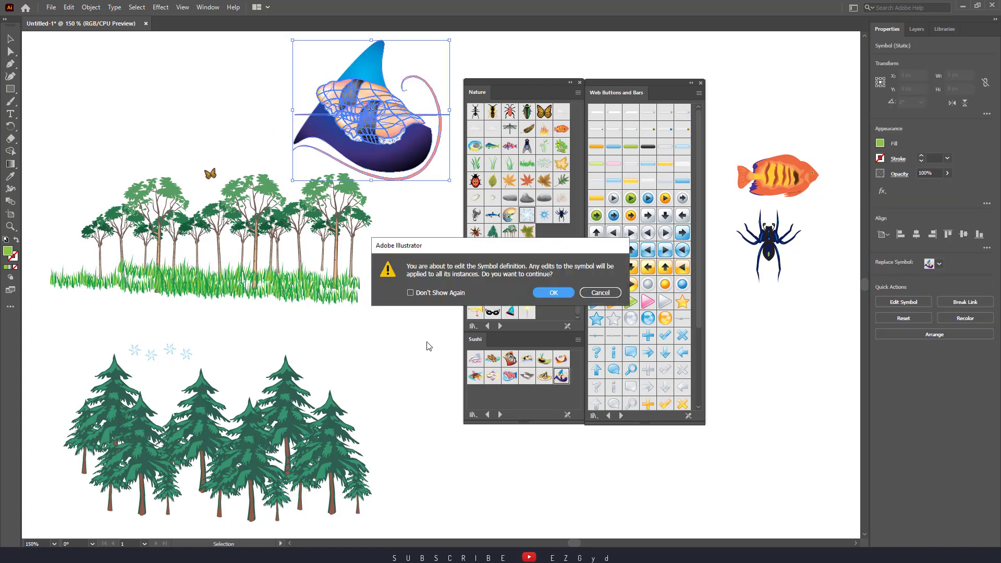
{"action": "left_click", "coordinate": [601, 292]}
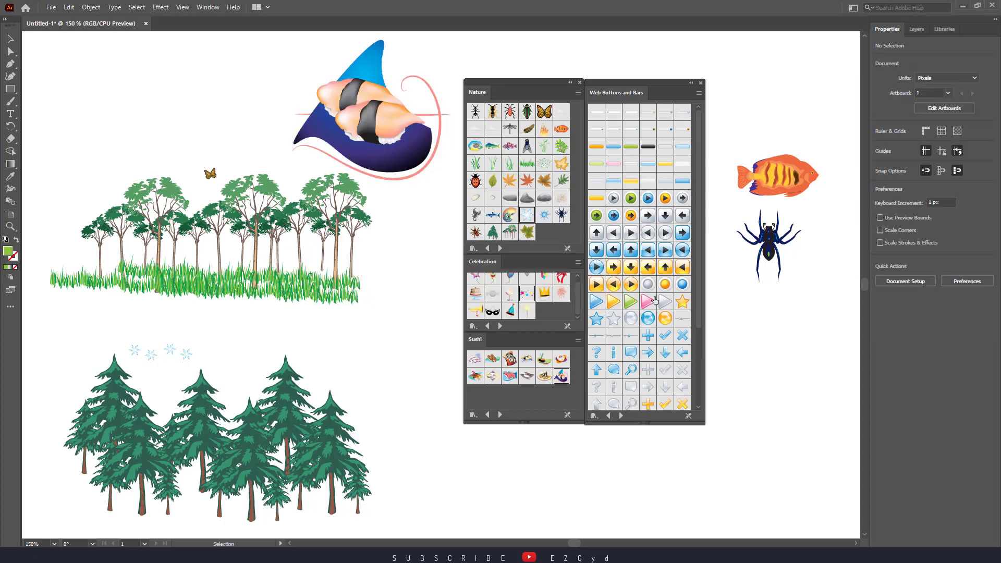
- Place the yellow down-arrow, yellow left-arrow, blue plus and red peeling sticker symbols from the Web Buttons and Bars library
{"action": "left_click_drag", "start_coordinate": [702, 315], "coordinate": [763, 340]}
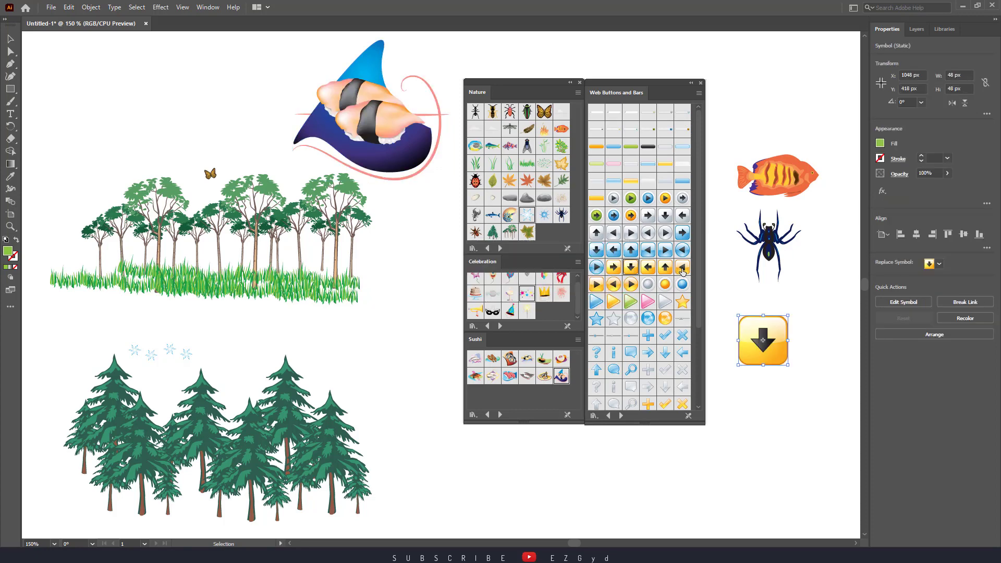
{"action": "left_click_drag", "start_coordinate": [683, 267], "coordinate": [756, 410]}
{"action": "left_click_drag", "start_coordinate": [680, 457], "coordinate": [682, 463]}
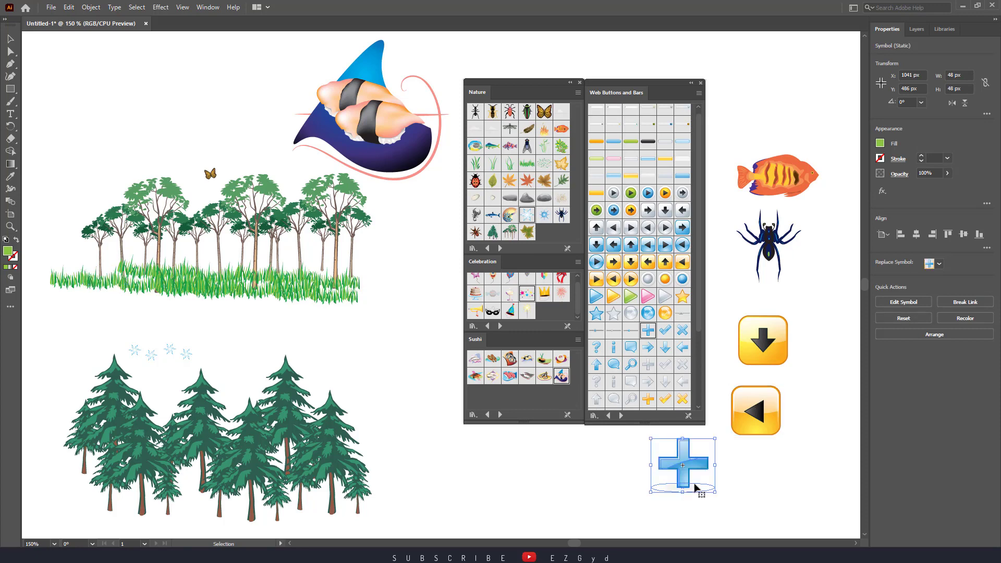
{"action": "left_click", "coordinate": [718, 480]}
{"action": "scroll", "coordinate": [701, 317], "scroll_direction": "down", "scroll_amount": 5}
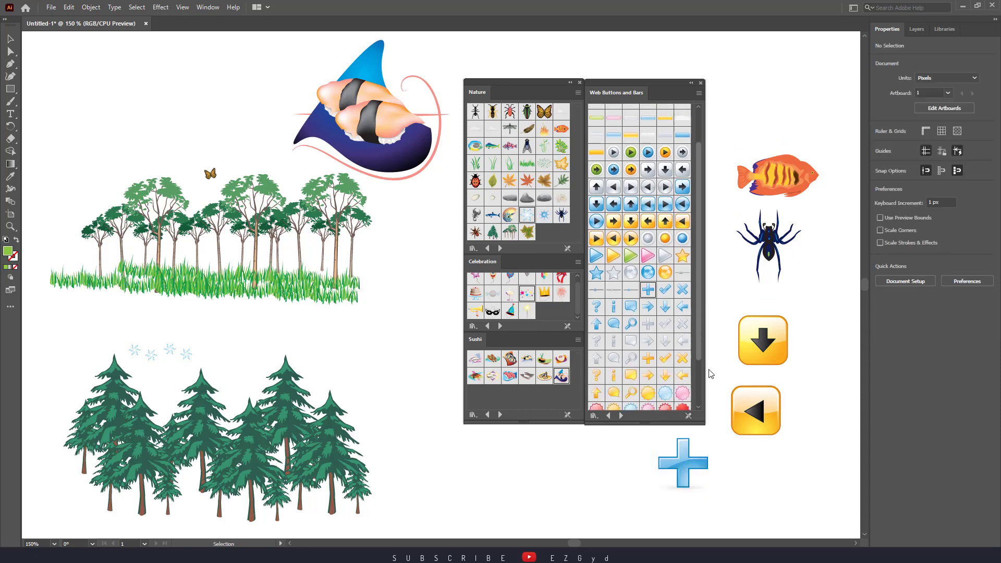
{"action": "left_click_drag", "start_coordinate": [585, 487], "coordinate": [585, 467]}
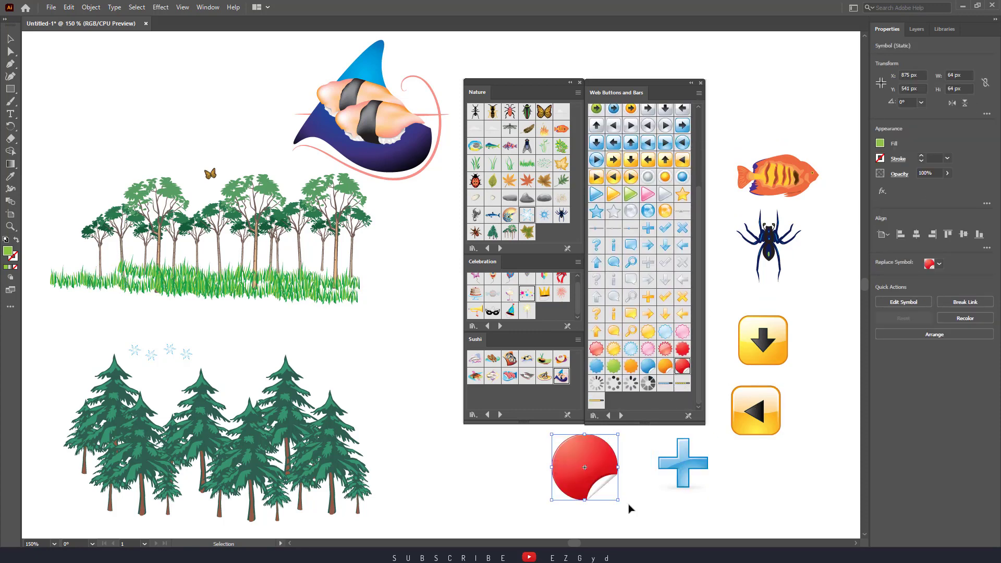
- Close the symbol libraries and delete the sticker, plus, fish, spider and both arrow buttons
{"action": "left_click_drag", "start_coordinate": [493, 478], "coordinate": [772, 444]}
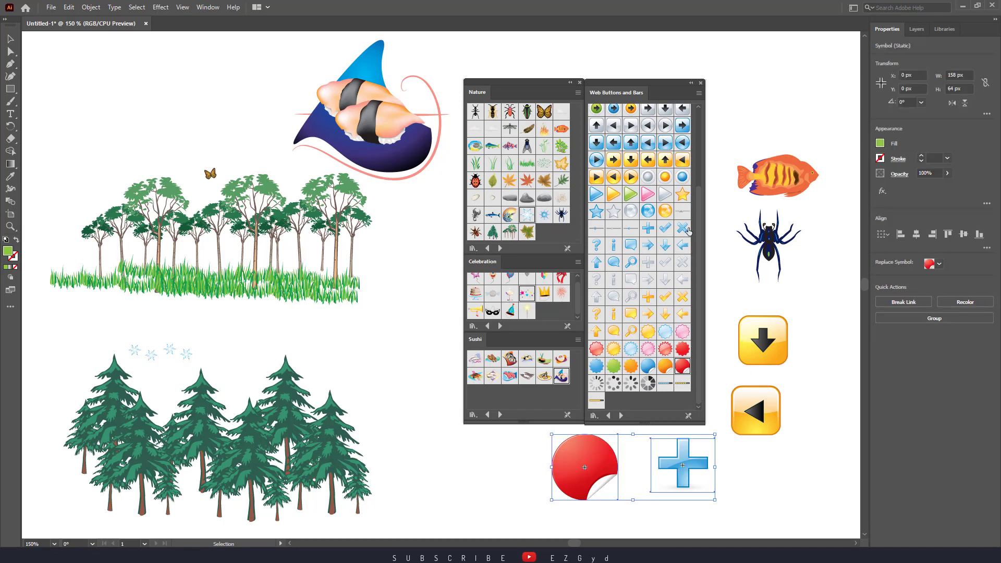
{"action": "key", "text": "Delete"}
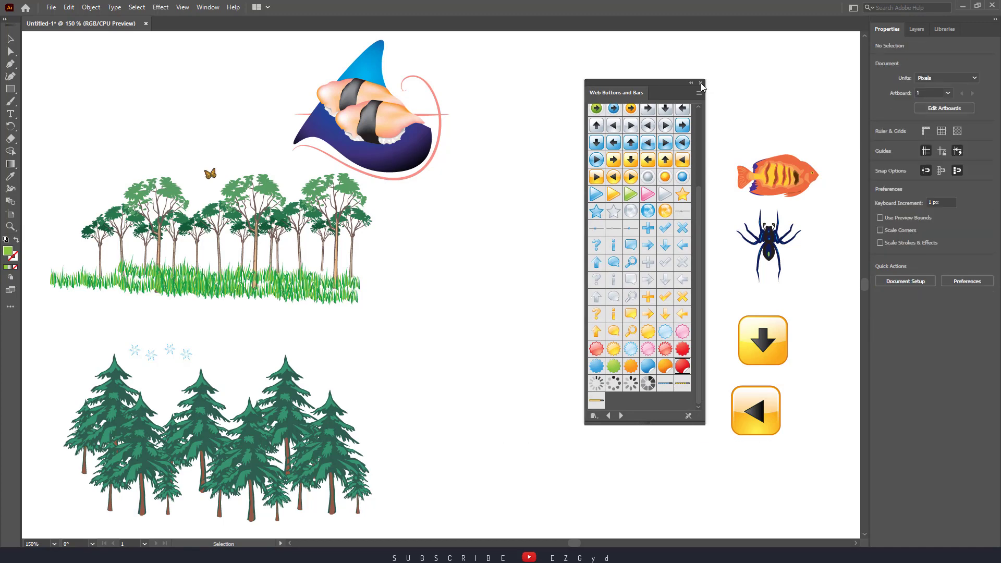
{"action": "left_click", "coordinate": [700, 83]}
{"action": "left_click_drag", "start_coordinate": [722, 92], "coordinate": [828, 436]}
{"action": "key", "text": "Delete"}
- Delete the sushi symbol, the pine forest and the row of snowflakes
{"action": "left_click", "coordinate": [443, 143]}
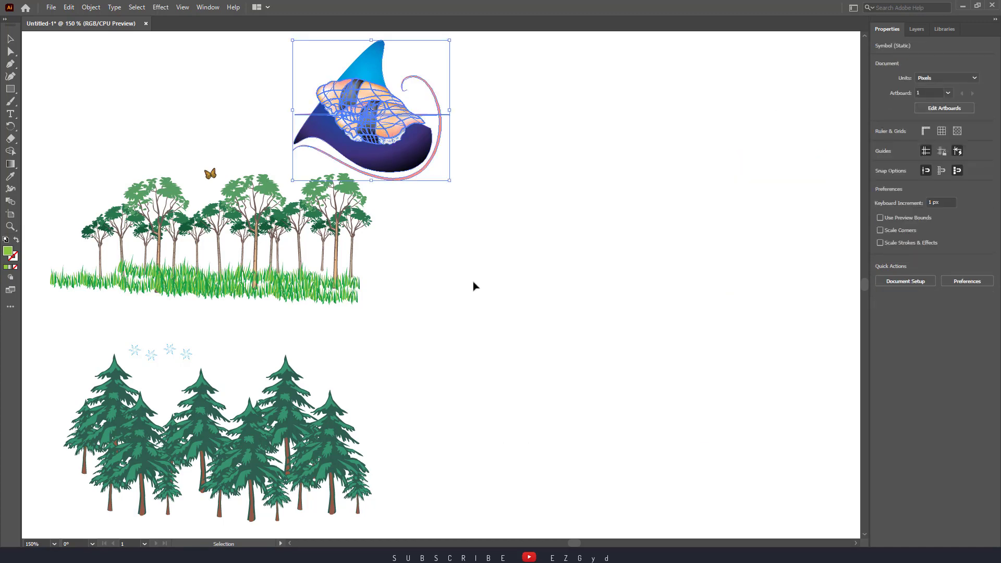
{"action": "key", "text": "Delete"}
{"action": "left_click_drag", "start_coordinate": [464, 389], "coordinate": [79, 426]}
{"action": "key", "text": "Delete"}
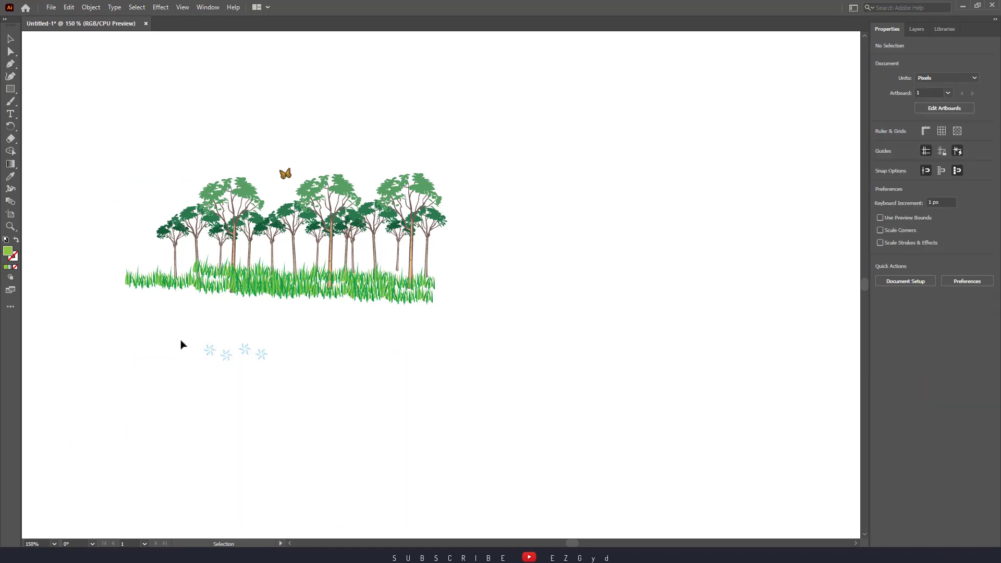
{"action": "left_click_drag", "start_coordinate": [183, 342], "coordinate": [323, 375]}
{"action": "key", "text": "Delete"}
- Duplicate the trees and grass to the right so the copy continues the original tree line
{"action": "left_click_drag", "start_coordinate": [500, 344], "coordinate": [503, 343]}
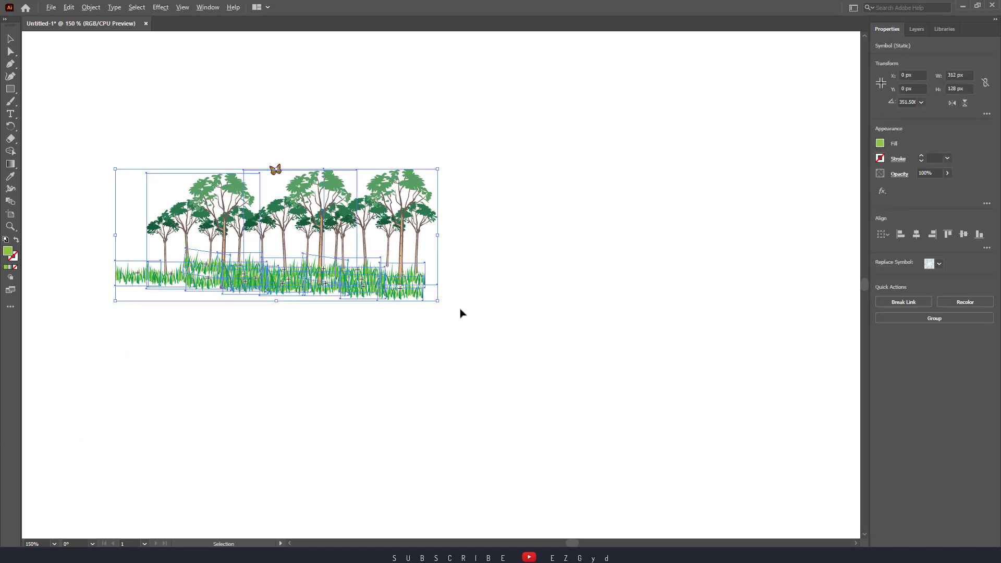
{"action": "left_click_drag", "start_coordinate": [336, 249], "coordinate": [596, 260]}
{"action": "left_click_drag", "start_coordinate": [128, 156], "coordinate": [738, 332]}
{"action": "left_click_drag", "start_coordinate": [495, 256], "coordinate": [585, 272]}
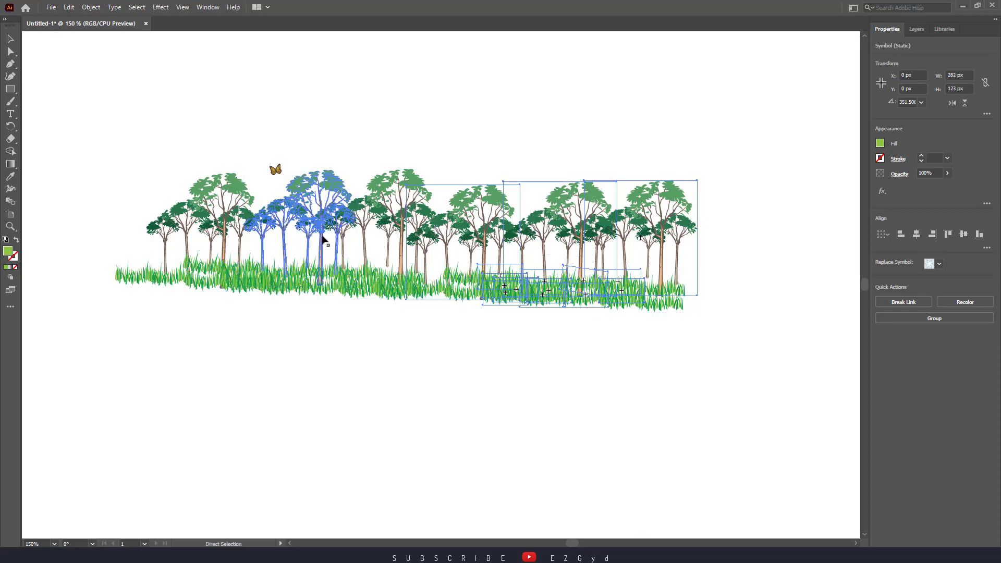
- Duplicate the whole widened forest slightly to its lower left to make it denser
{"action": "key", "text": "ctrl+a"}
{"action": "left_click", "coordinate": [288, 239]}
{"action": "key", "text": "ctrl+a"}
{"action": "left_click_drag", "start_coordinate": [295, 236], "coordinate": [218, 255]}
{"action": "left_click", "coordinate": [506, 354]}
- Duplicate the dense forest to the right to extend the tree line across the canvas
{"action": "left_click_drag", "start_coordinate": [725, 189], "coordinate": [33, 346]}
{"action": "key", "text": "ctrl+minus"}
{"action": "left_click_drag", "start_coordinate": [267, 413], "coordinate": [211, 378]}
{"action": "left_click_drag", "start_coordinate": [189, 180], "coordinate": [639, 290]}
{"action": "left_click_drag", "start_coordinate": [415, 256], "coordinate": [791, 270]}
{"action": "left_click", "coordinate": [669, 368]}
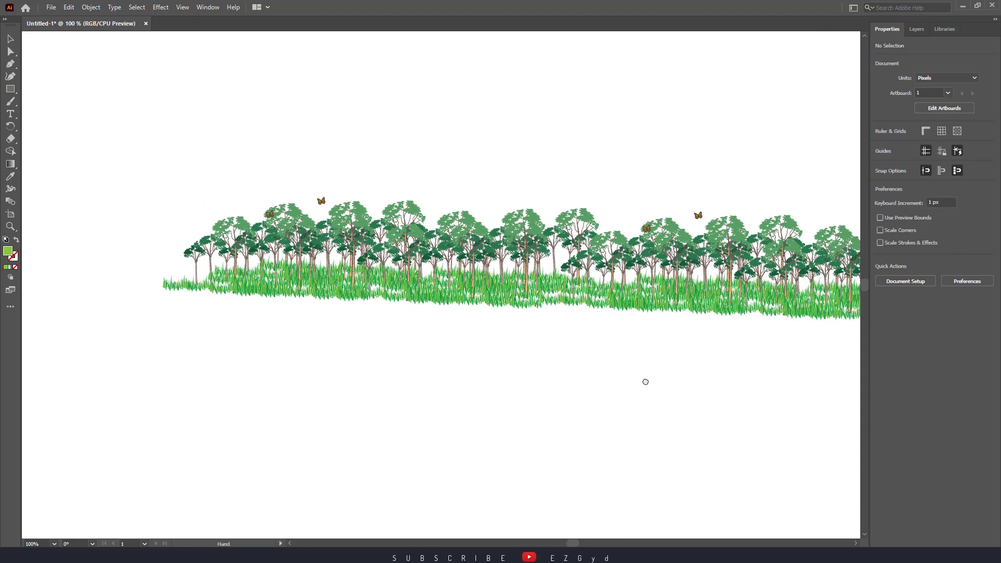
- Duplicate the left part of the dense forest further left to continue the tree line
{"action": "left_click_drag", "start_coordinate": [521, 168], "coordinate": [141, 330]}
{"action": "left_click_drag", "start_coordinate": [392, 245], "coordinate": [69, 253]}
{"action": "left_click", "coordinate": [257, 401]}
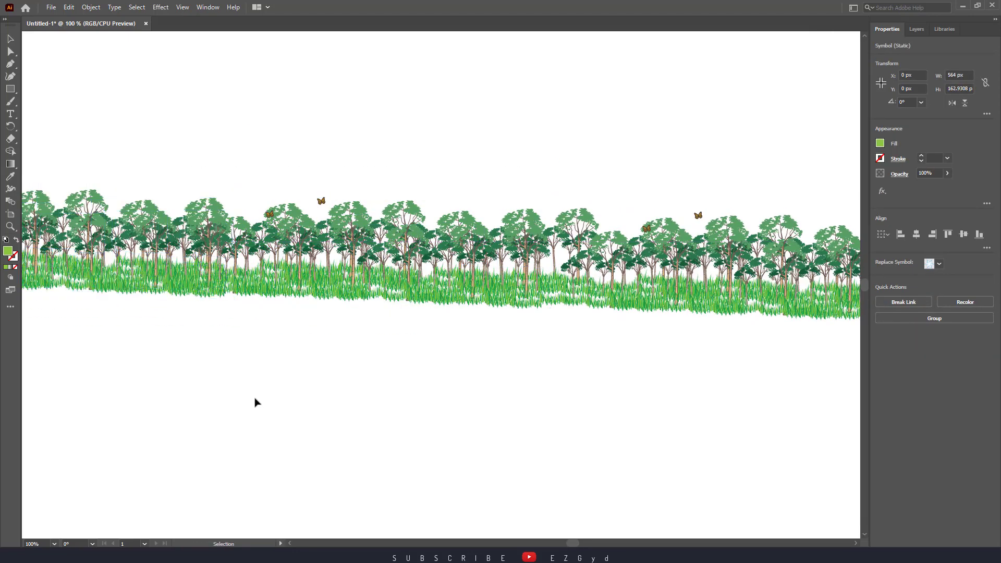
- Delete the butterfly floating in the gap above the left trees and show the forest at 200% with the panels hidden
{"action": "left_click", "coordinate": [321, 203]}
{"action": "key", "text": "Delete"}
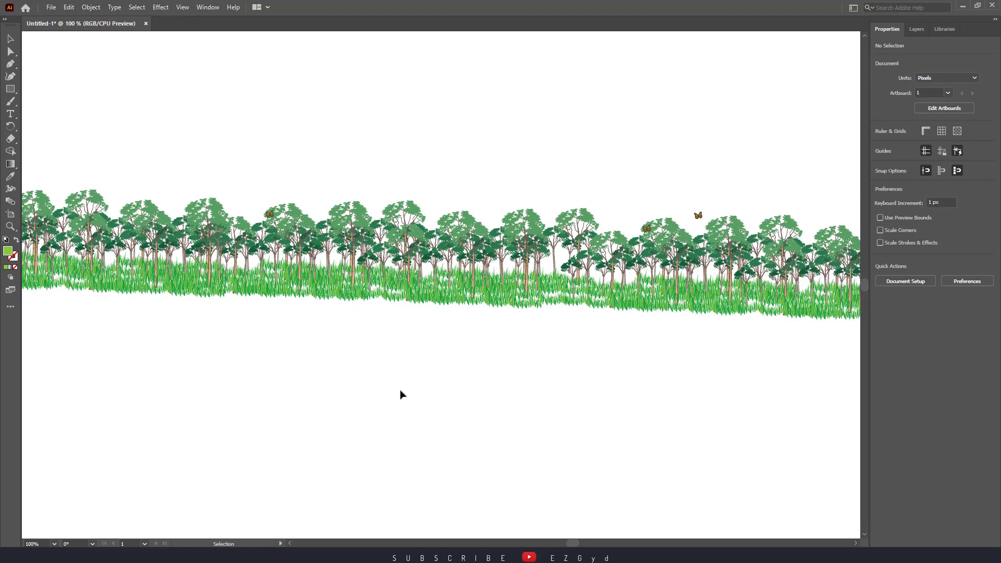
{"action": "key", "text": "Tab"}
{"action": "key", "text": "ctrl+equal"}
{"action": "key", "text": "ctrl+equal"}
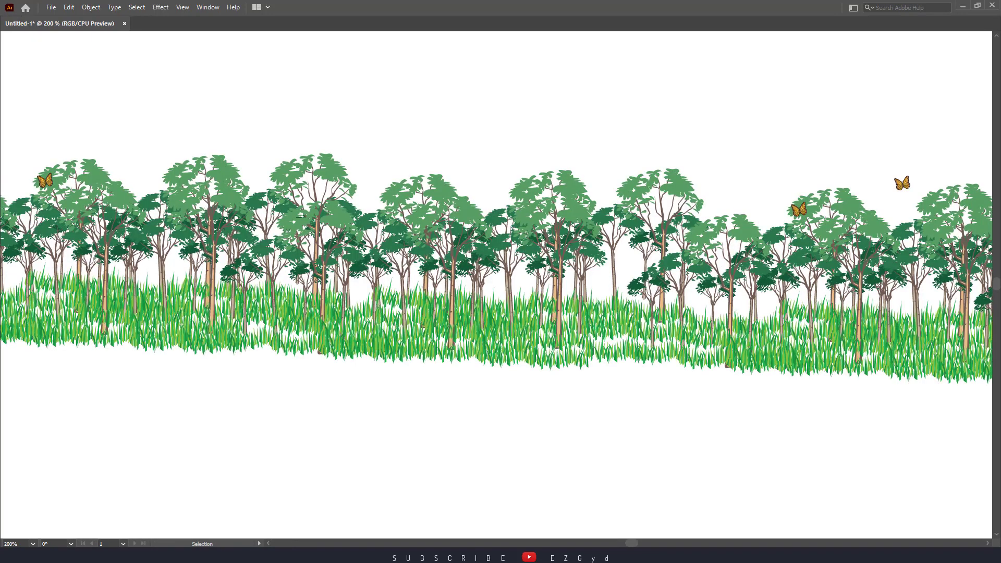